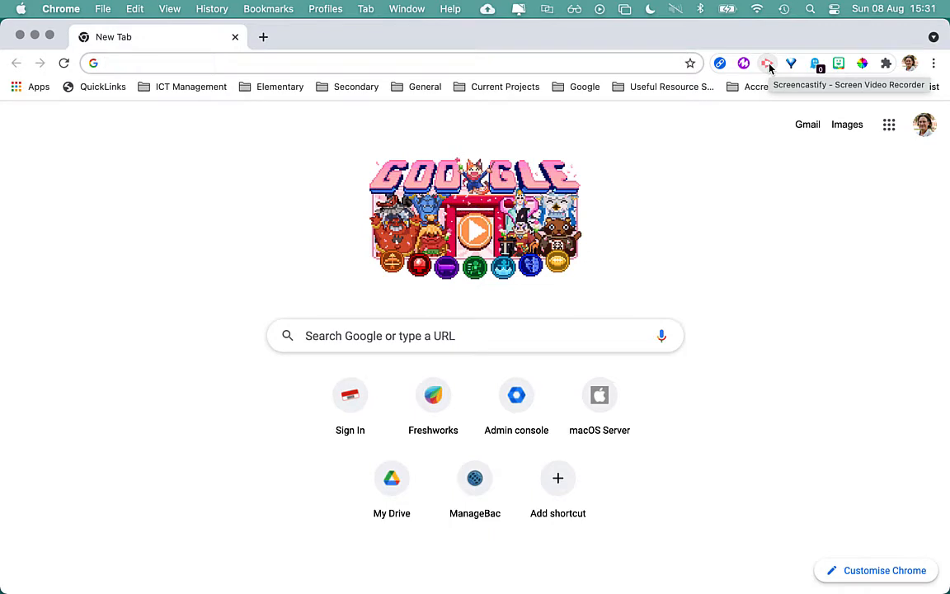
# - Record a webcam-only clip with Screencastify using the FaceTime HD Camera and a 3-second countdown, and stop the recording
pyautogui.click(767, 65)
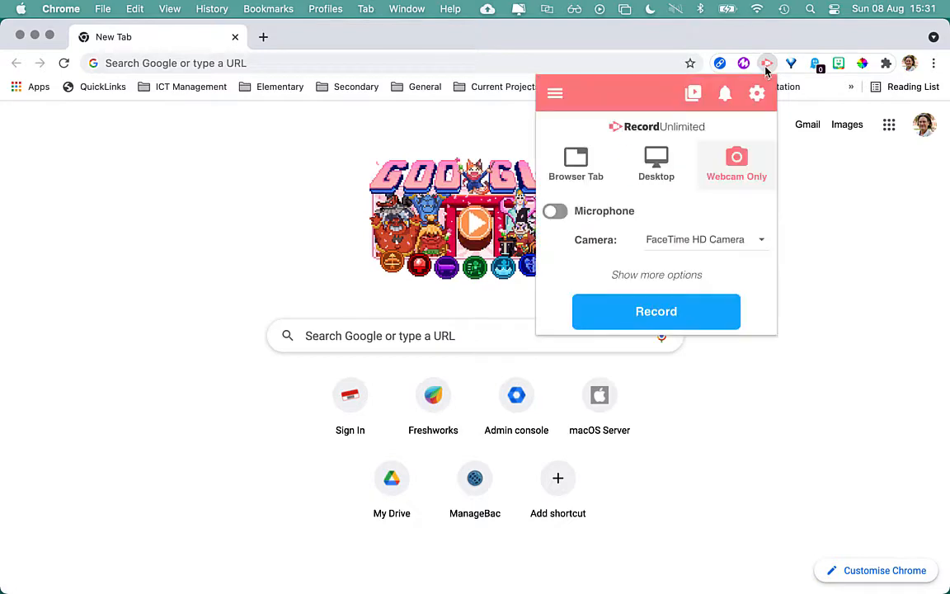
pyautogui.click(729, 173)
pyautogui.click(671, 275)
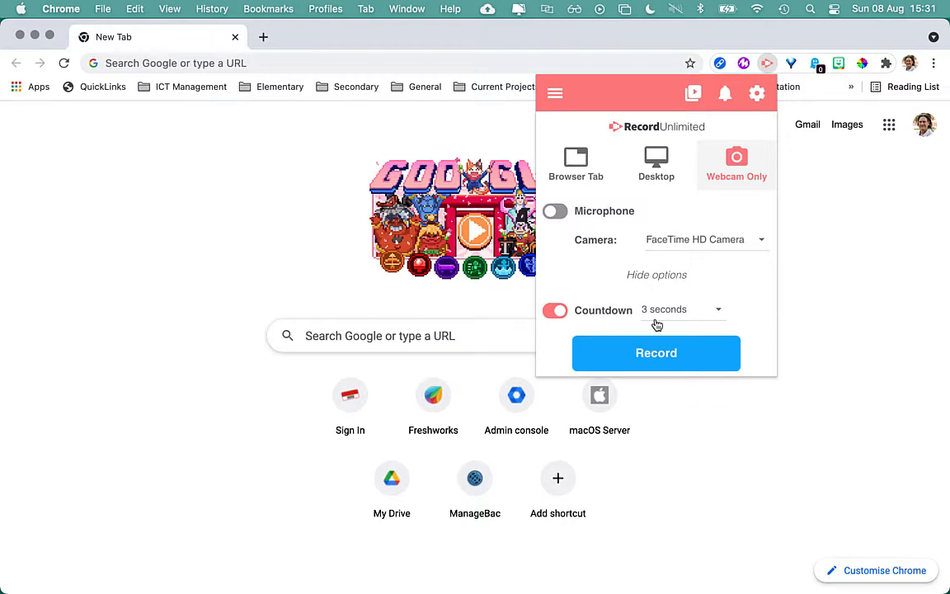
pyautogui.click(641, 355)
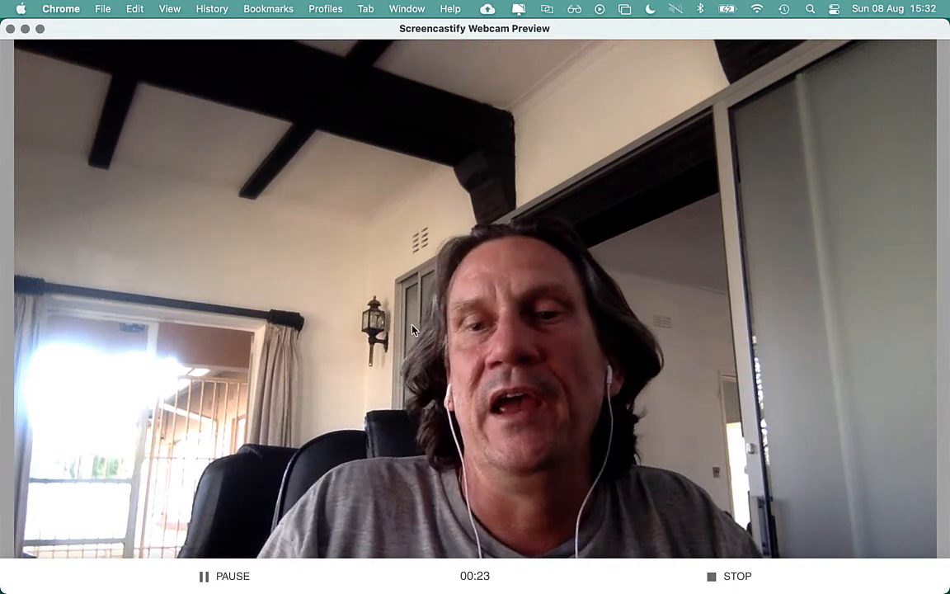
pyautogui.click(725, 582)
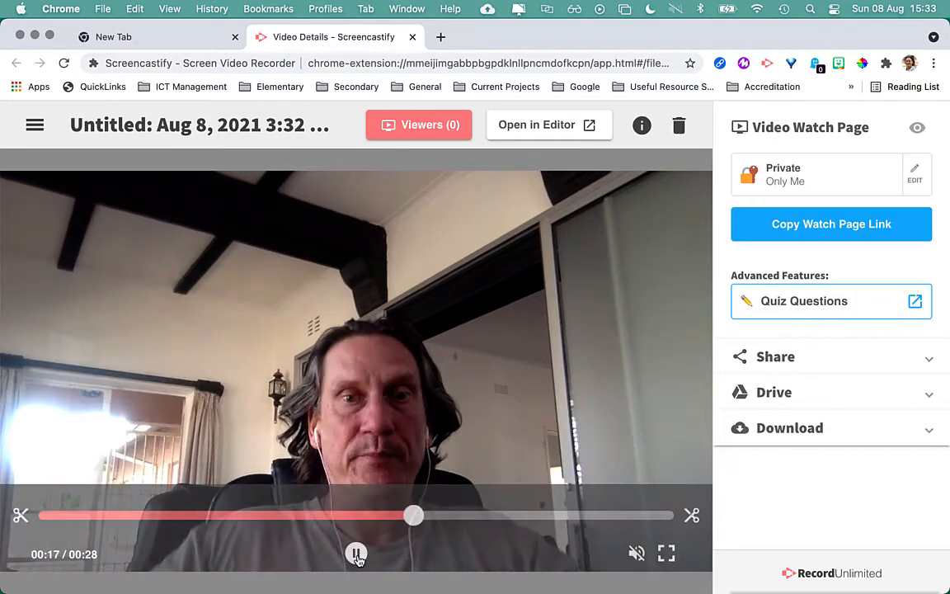
# - Set the start trim point of the recording to 00:15 and pause playback
pyautogui.click(358, 553)
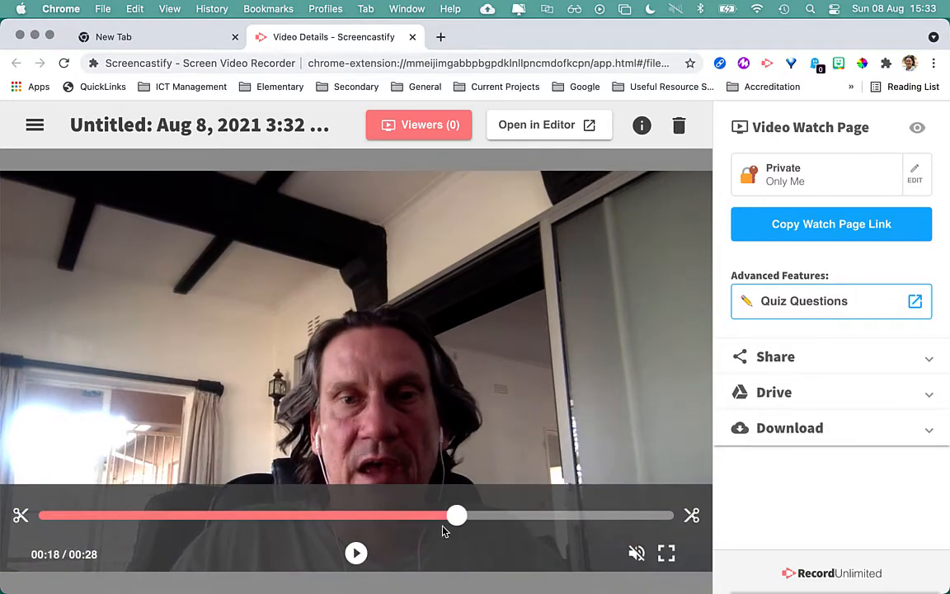
pyautogui.moveTo(457, 518); pyautogui.dragTo(379, 515)
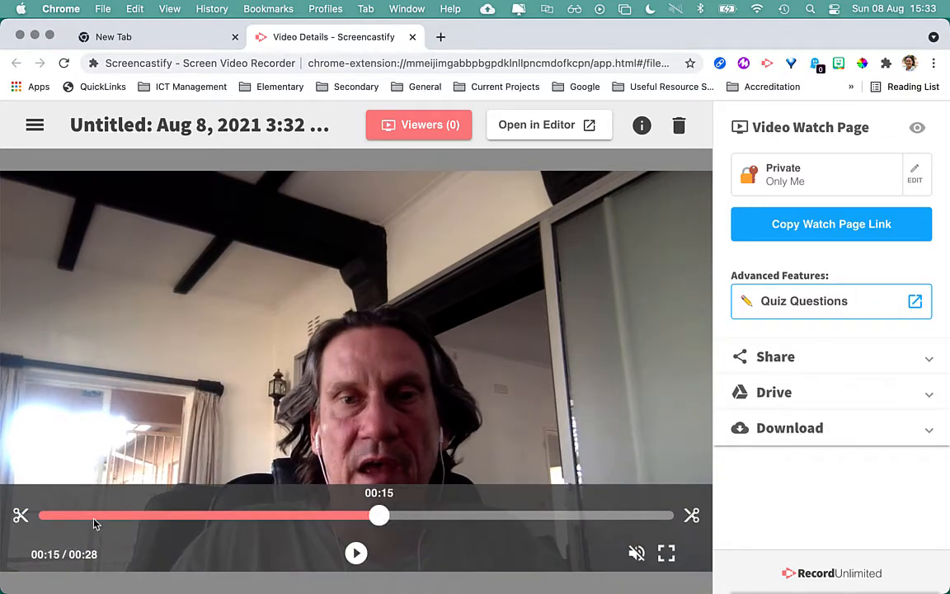
pyautogui.click(21, 516)
pyautogui.moveTo(21, 517); pyautogui.dragTo(368, 534)
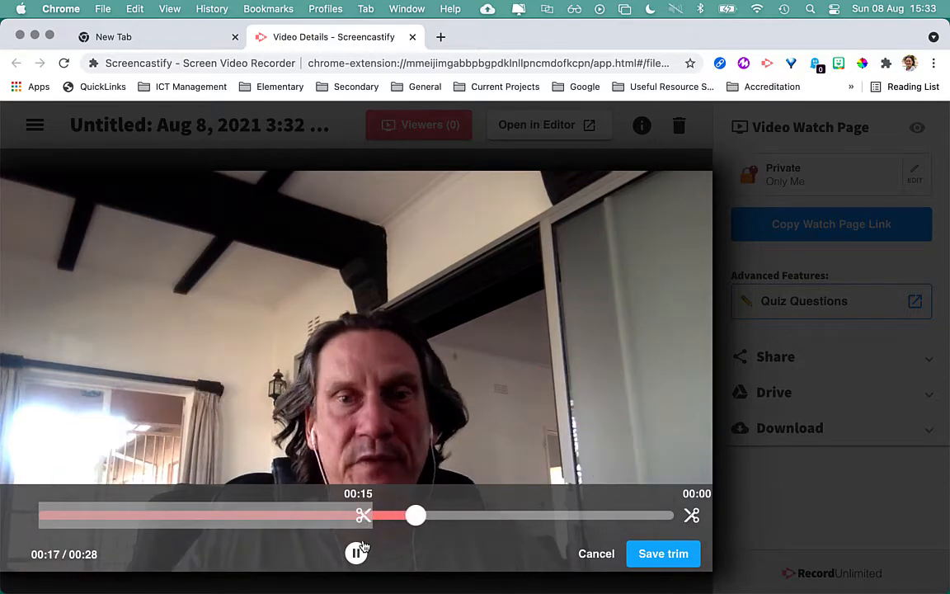
pyautogui.click(355, 553)
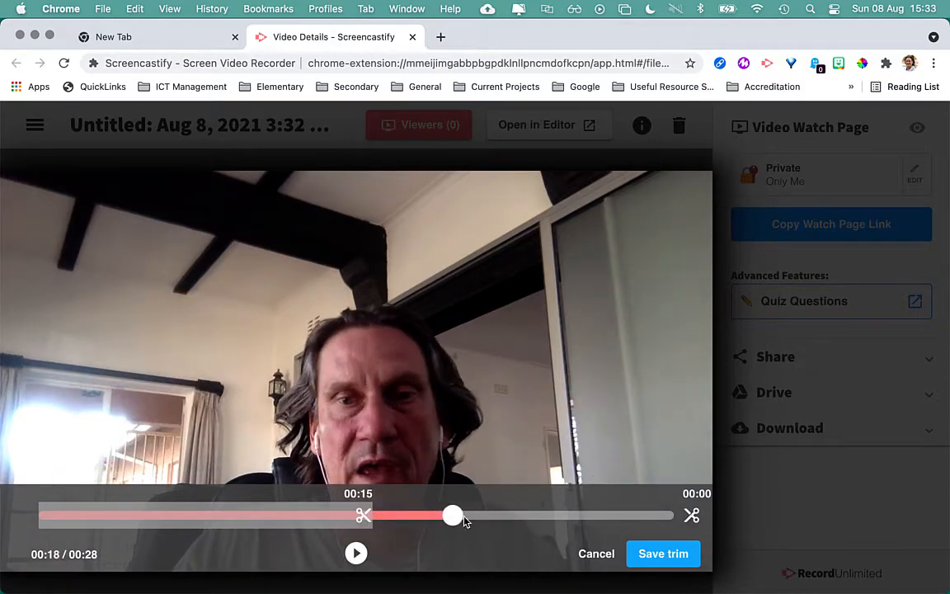
# - Set the end trim point of the recording to 00:17 and save the trim
pyautogui.moveTo(692, 516); pyautogui.dragTo(439, 518)
pyautogui.moveTo(412, 516)
pyautogui.mouseDown()
pyautogui.moveTo(379, 516)
pyautogui.moveTo(433, 517)
pyautogui.moveTo(417, 518)
pyautogui.mouseUp()
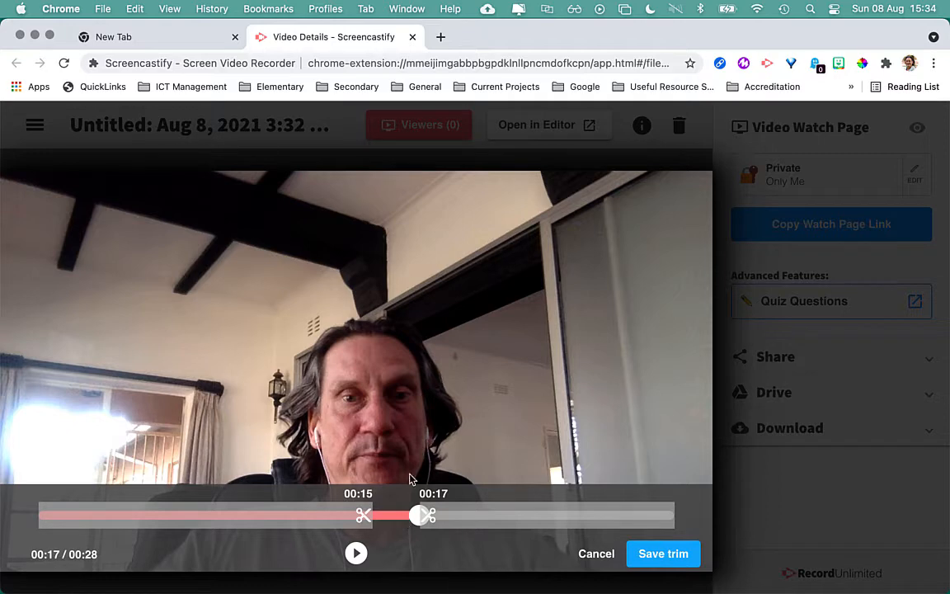
pyautogui.click(671, 556)
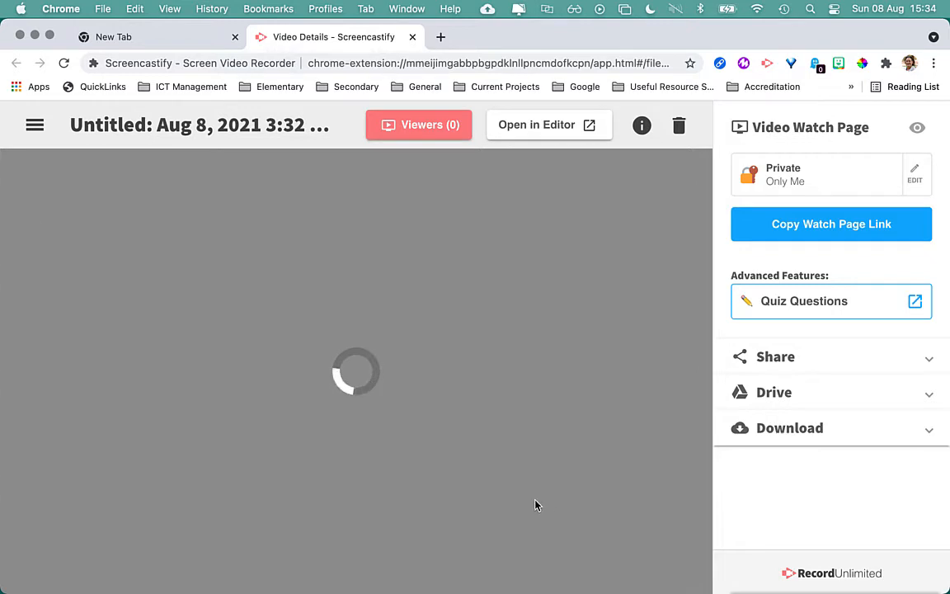
# - Rename the untitled recording as "Reaction GIF"
pyautogui.click(176, 123)
pyautogui.doubleClick(176, 122)
pyautogui.press('super+a')
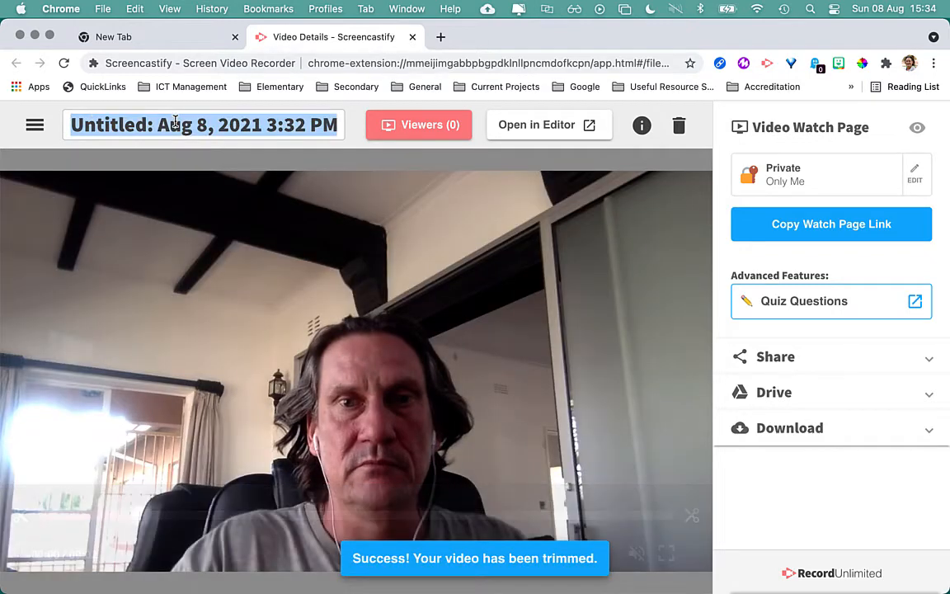
pyautogui.write('Reaction ')
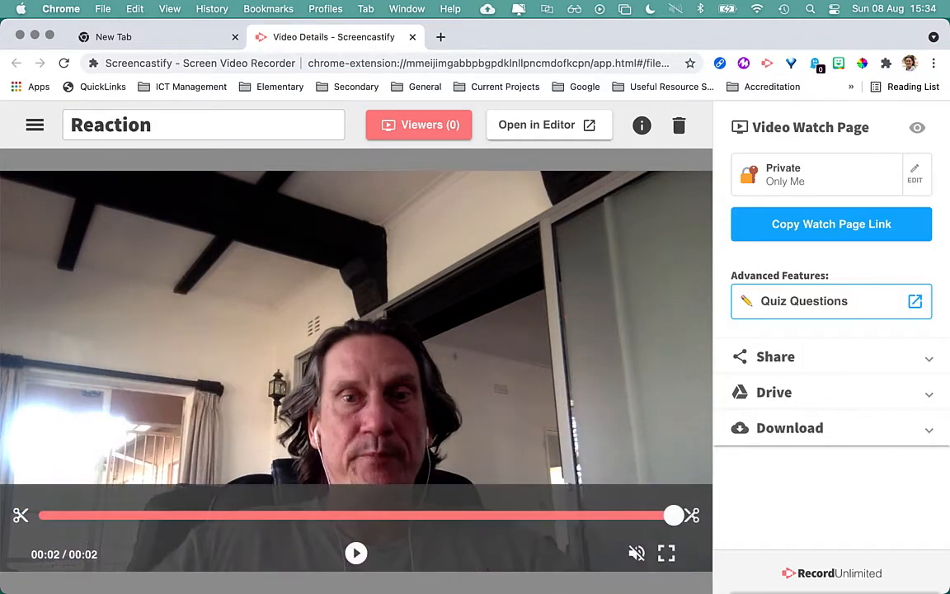
pyautogui.write('gif')
pyautogui.press('BackSpace')
pyautogui.press('BackSpace')
pyautogui.press('BackSpace')
pyautogui.write('GIF')
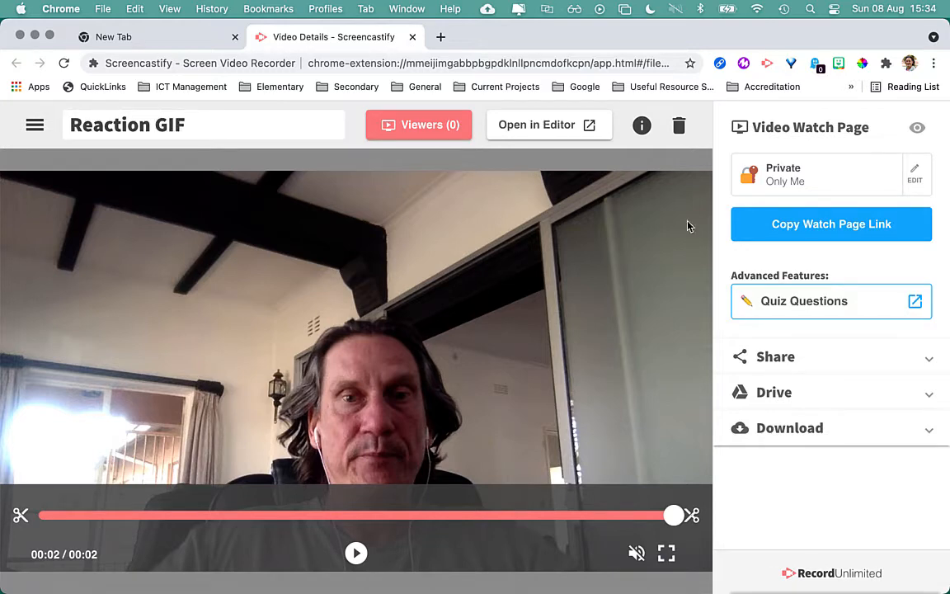
pyautogui.press('Return')
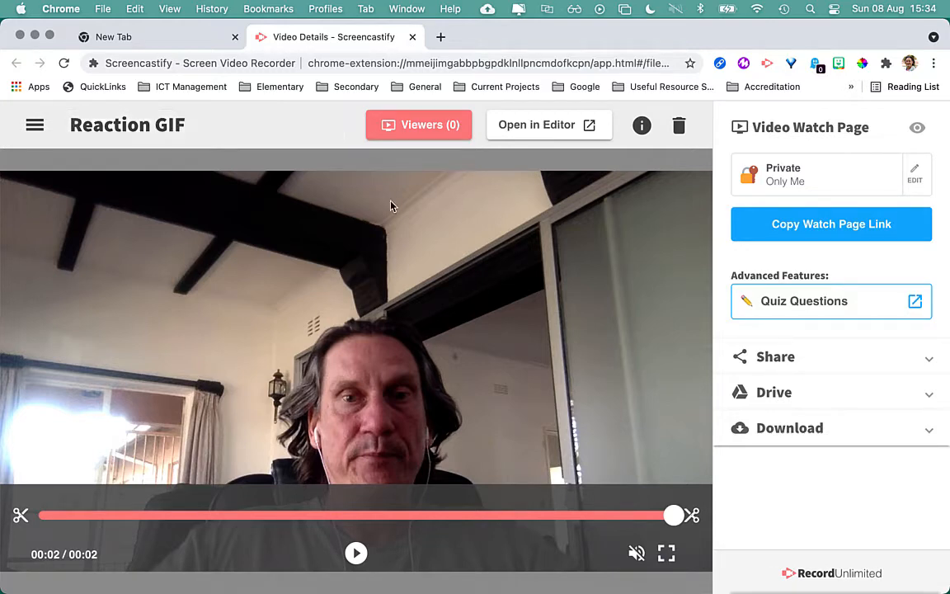
# - Export the recording as a 640×360 px animated GIF and save it to the Desktop as Reaction GIF.gif
pyautogui.click(769, 437)
pyautogui.scroll(-1, 798, 469)
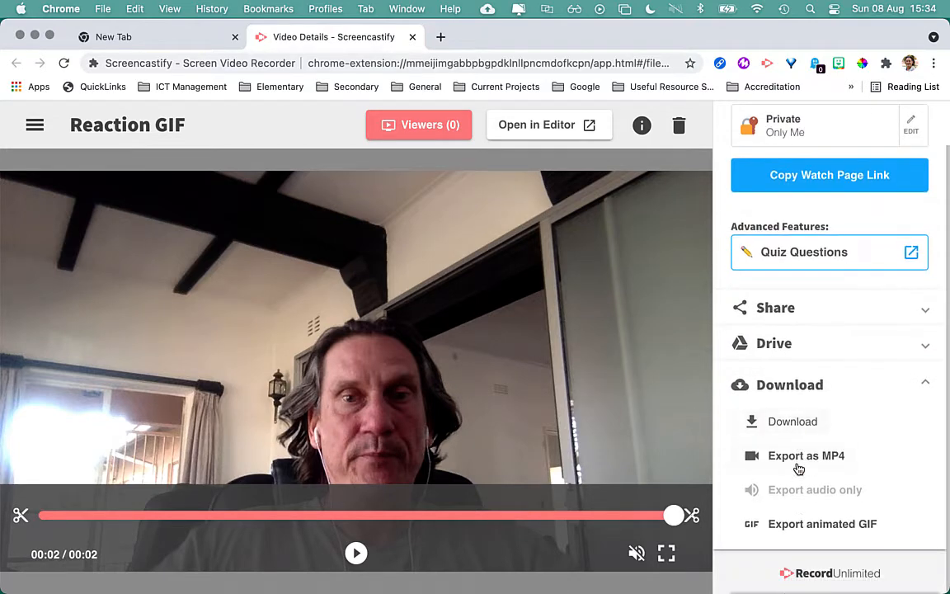
pyautogui.click(812, 534)
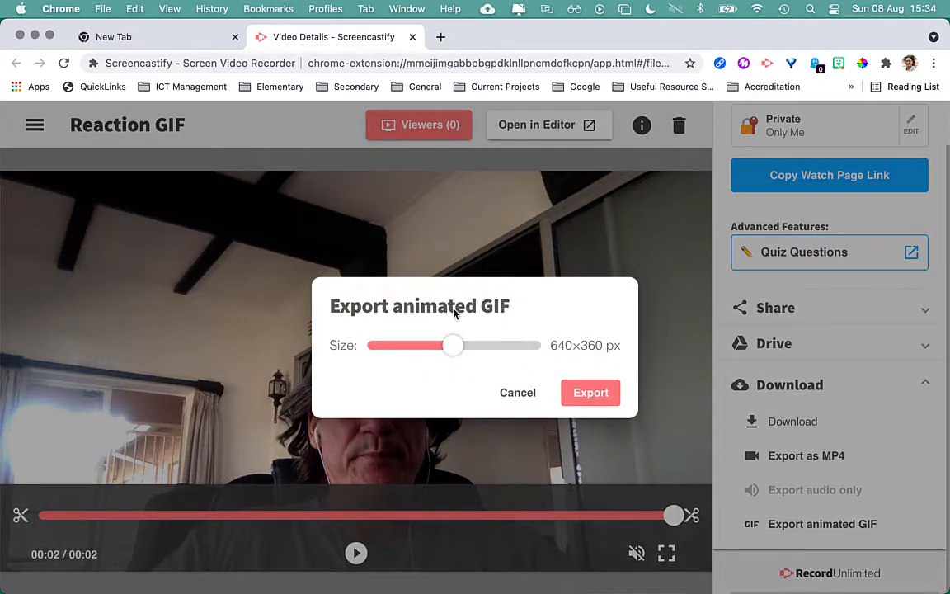
pyautogui.click(591, 393)
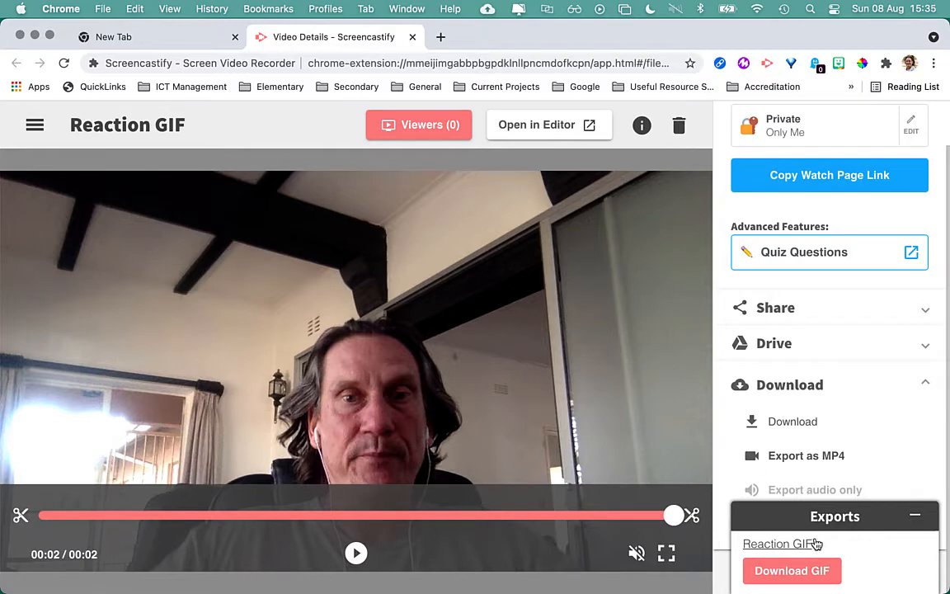
pyautogui.click(815, 571)
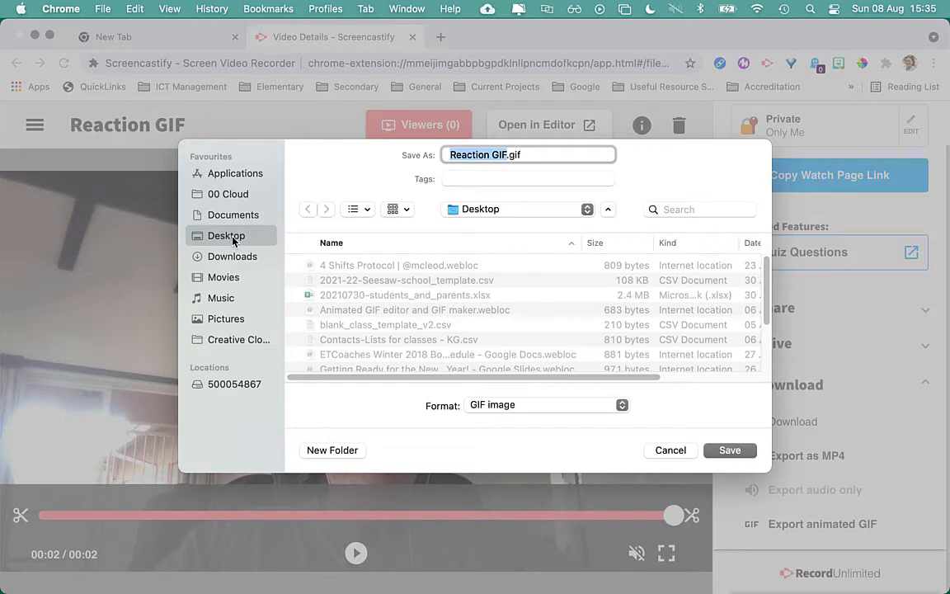
pyautogui.click(731, 452)
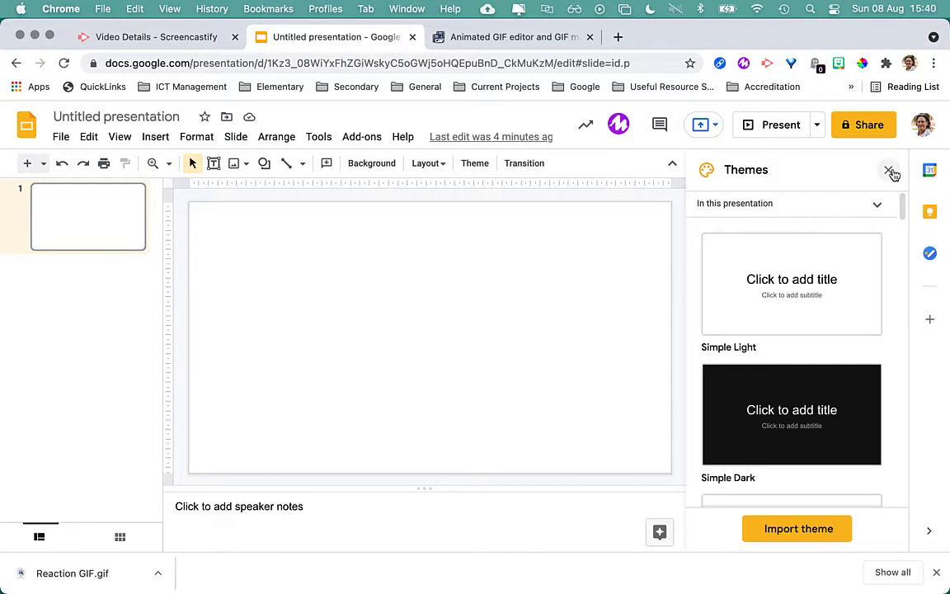
# - Close the theme chooser in the blank Google Slides presentation and insert Reaction GIF.gif from the Desktop onto the slide
pyautogui.click(889, 171)
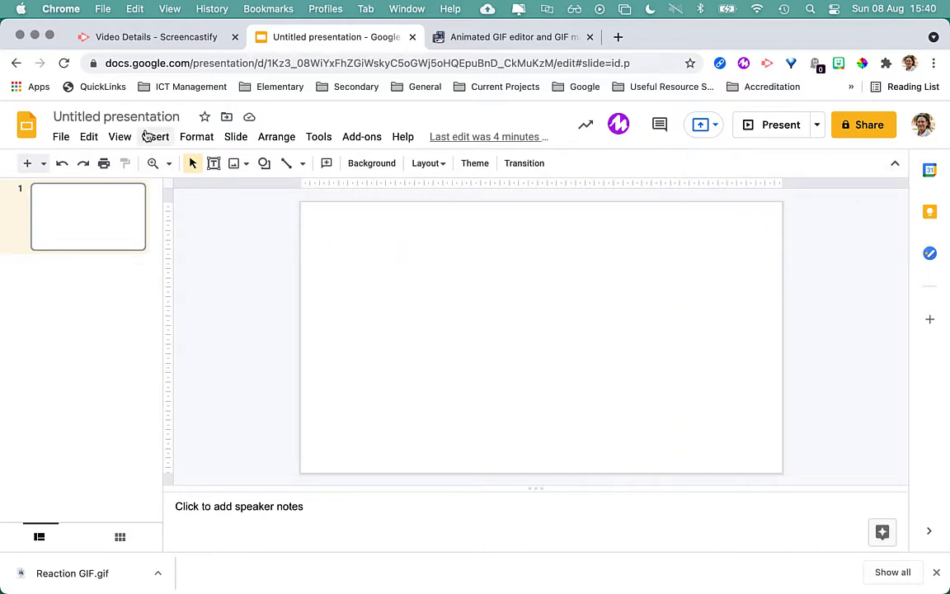
pyautogui.click(148, 137)
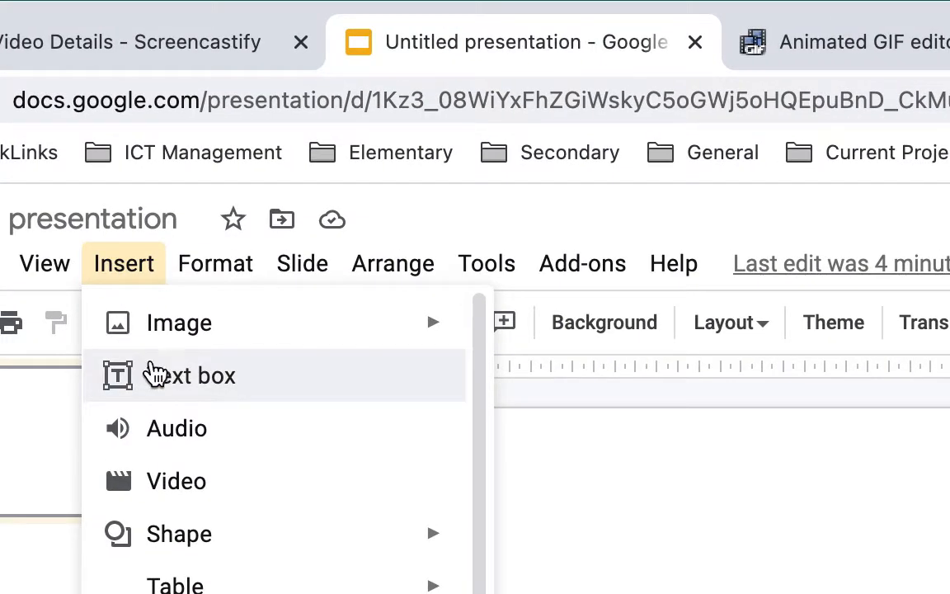
pyautogui.moveTo(211, 339)
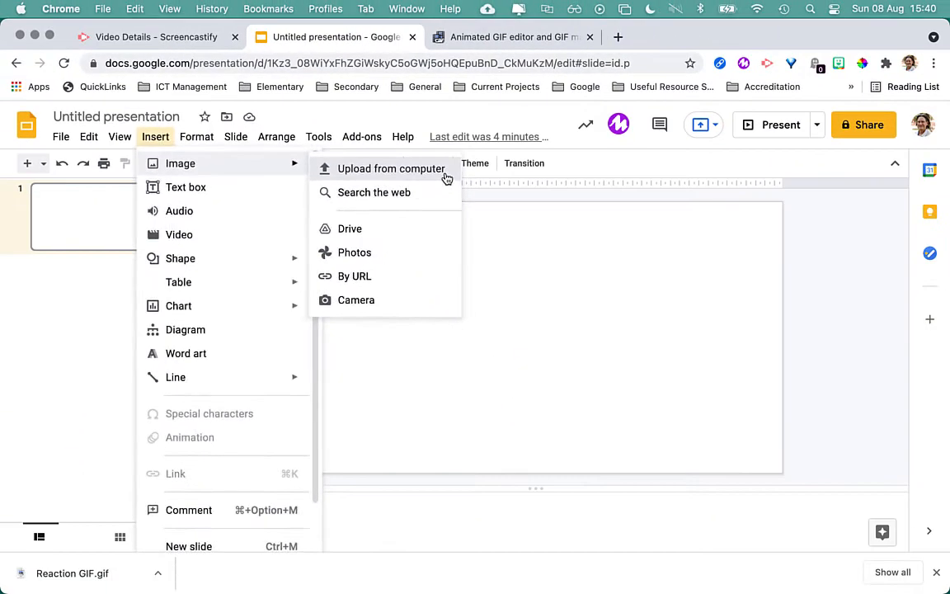
pyautogui.click(771, 351)
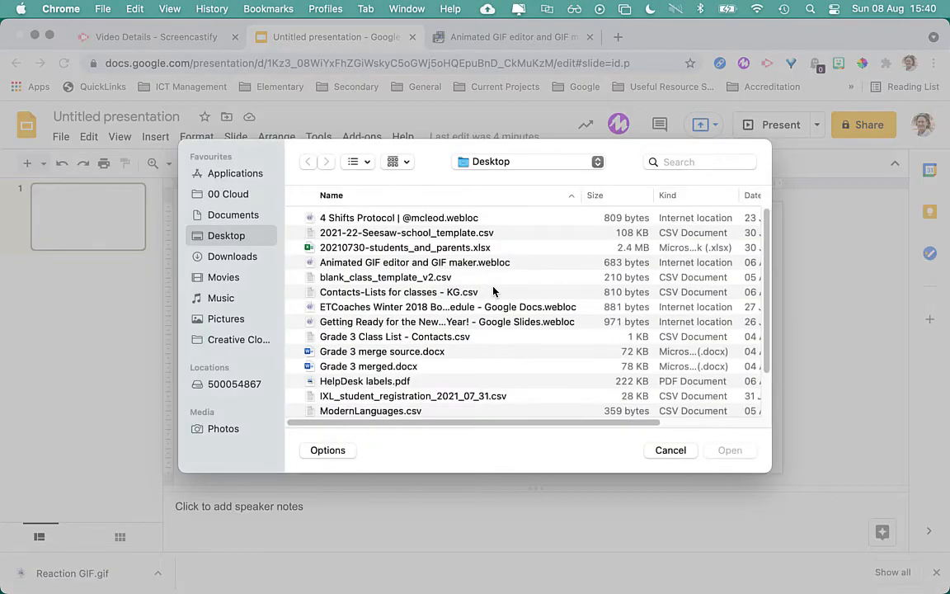
pyautogui.scroll(-5, 402, 320)
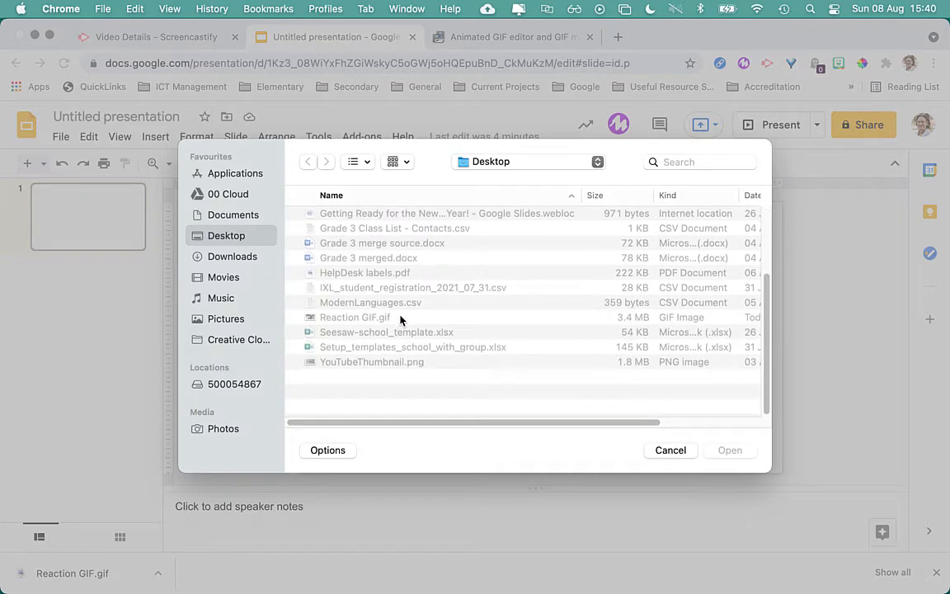
pyautogui.scroll(2, 401, 320)
pyautogui.click(346, 360)
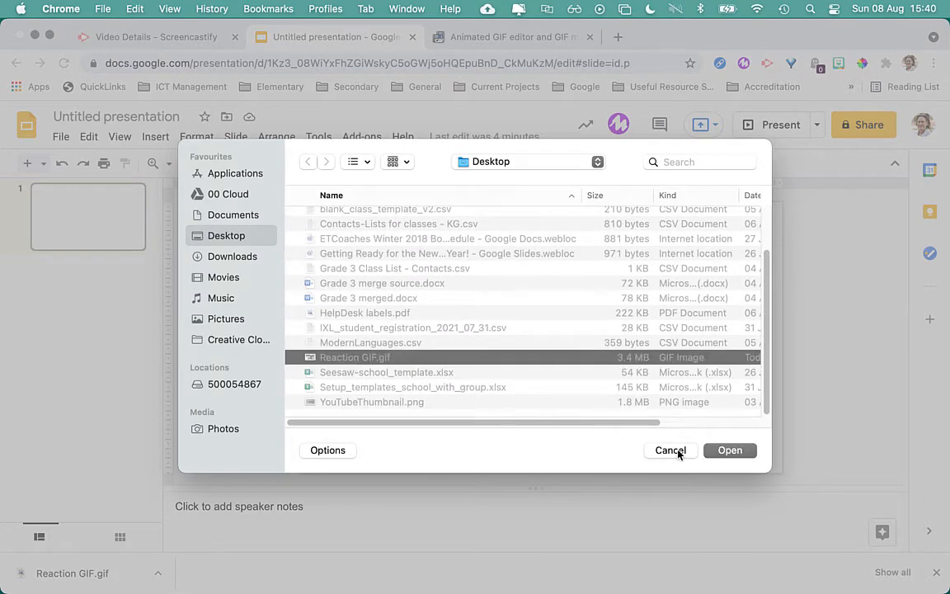
pyautogui.click(730, 449)
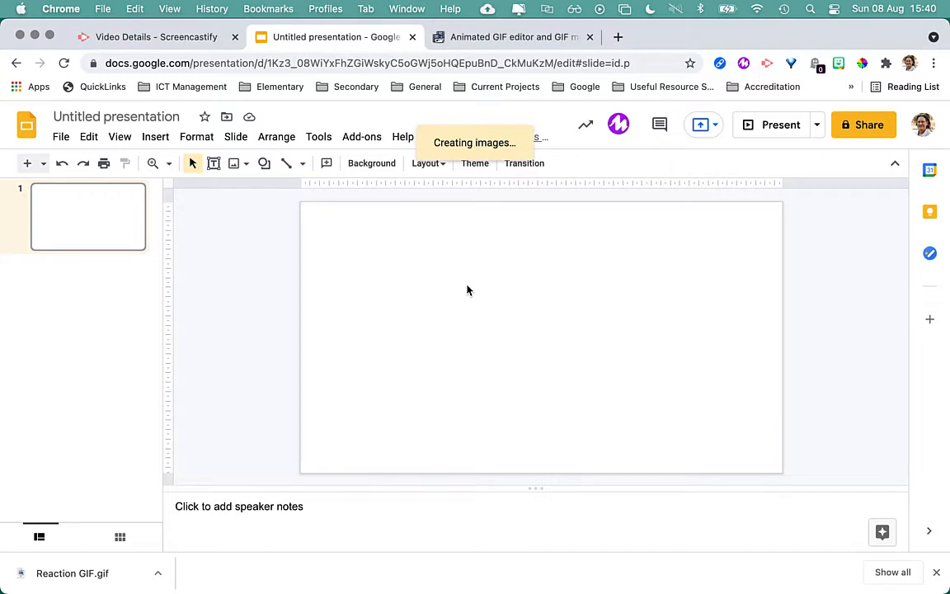
# - Shrink the inserted GIF to roughly 40% of the slide width and move it to the slide's upper-left corner
pyautogui.moveTo(455, 286); pyautogui.dragTo(487, 300)
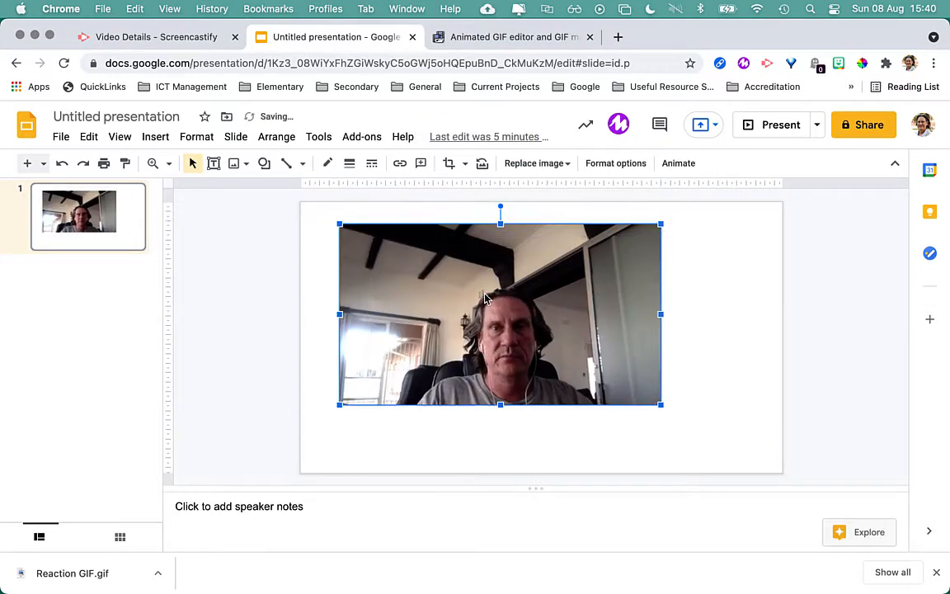
pyautogui.click(697, 324)
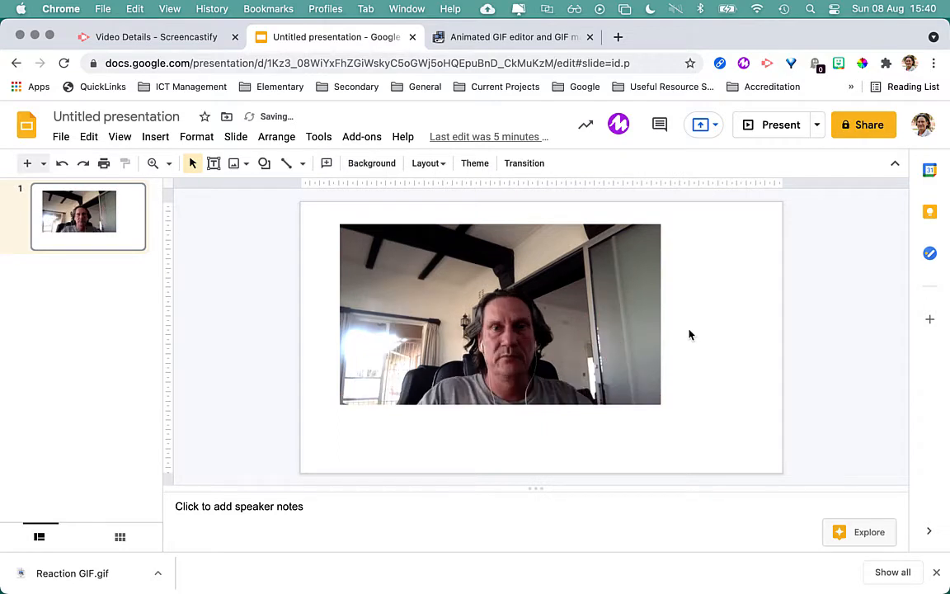
pyautogui.click(657, 403)
pyautogui.moveTo(663, 407); pyautogui.dragTo(499, 335)
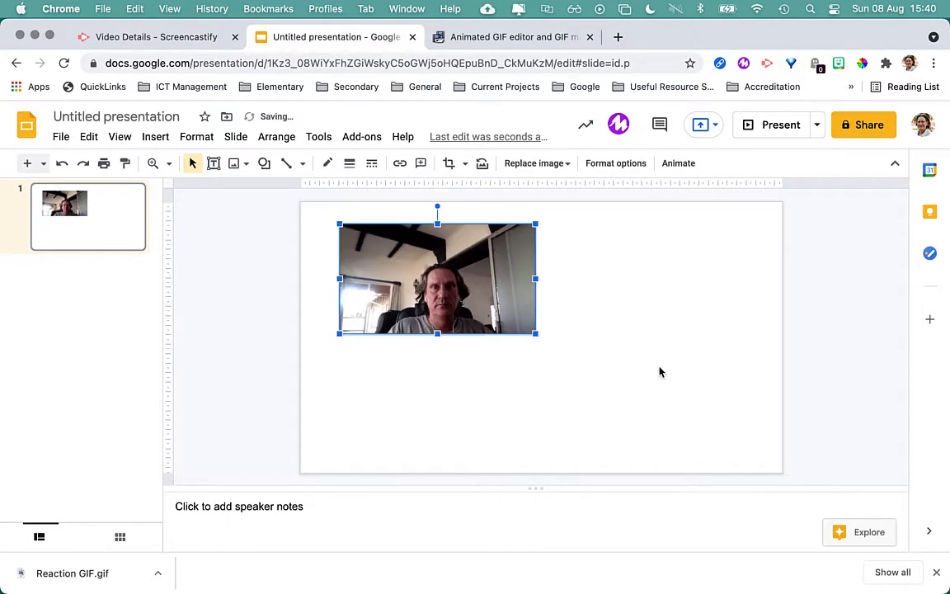
pyautogui.moveTo(492, 303); pyautogui.dragTo(460, 294)
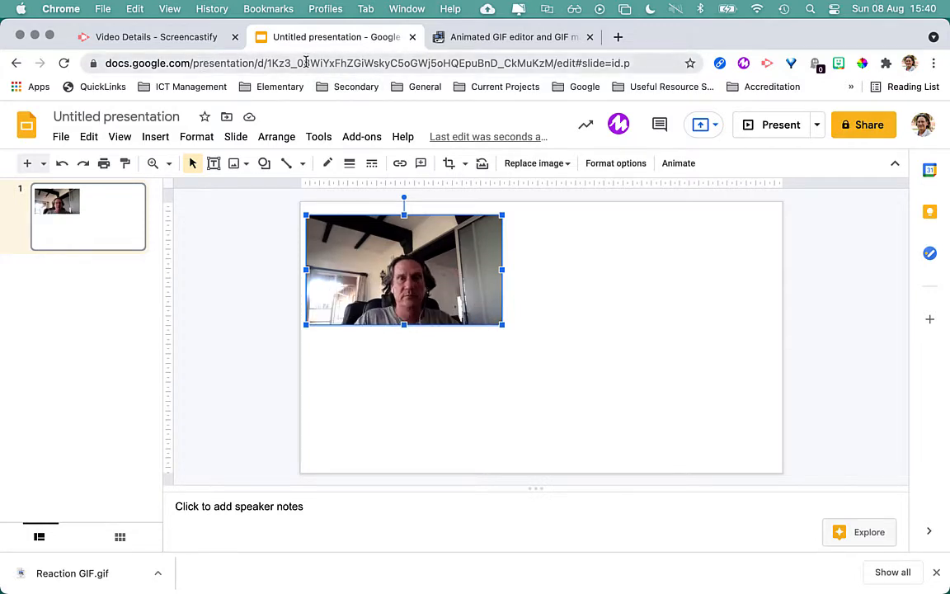
# - Switch back to Screencastify, open the Reaction GIF recording in the editor, and place the playhead about a third into the clip
pyautogui.click(149, 38)
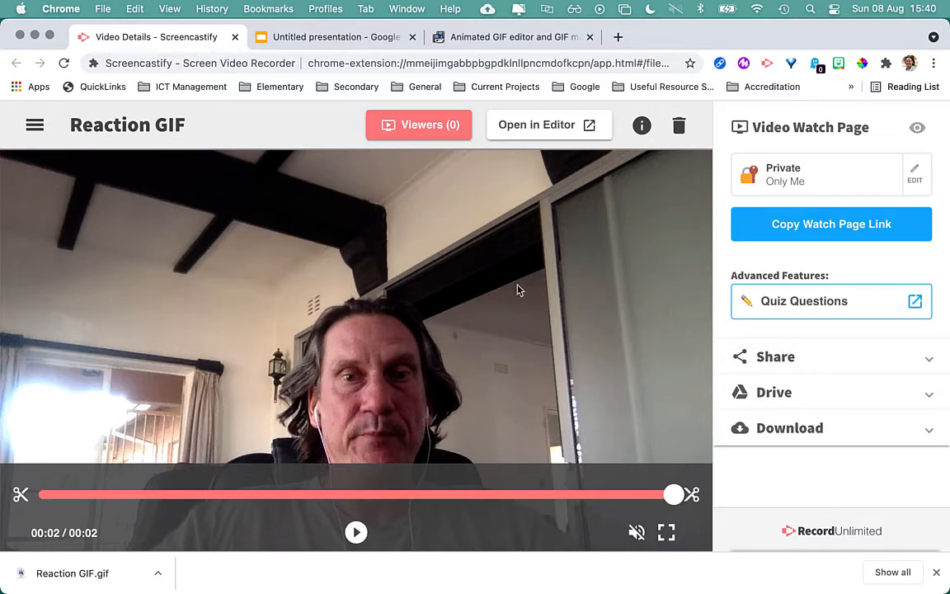
pyautogui.click(535, 125)
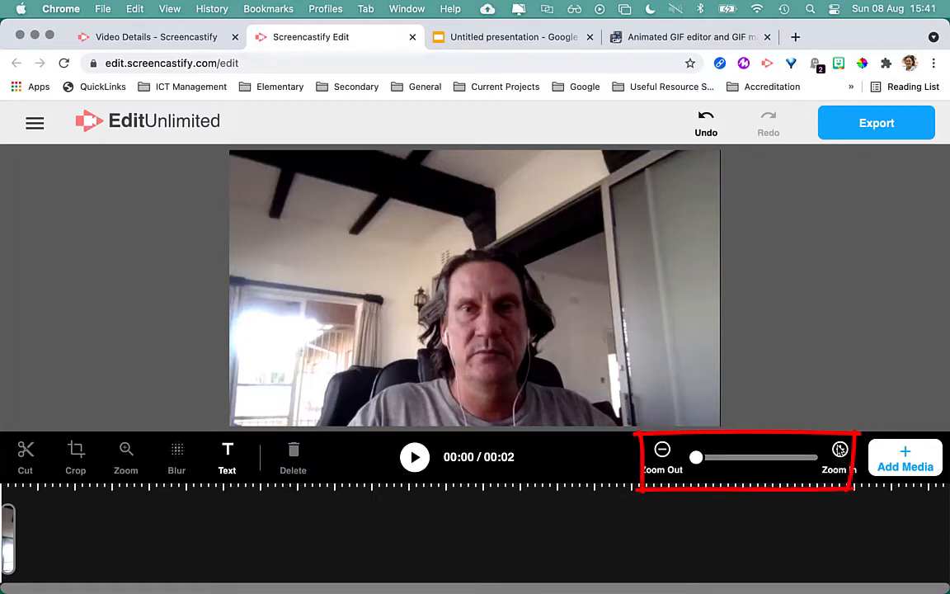
pyautogui.click(786, 465)
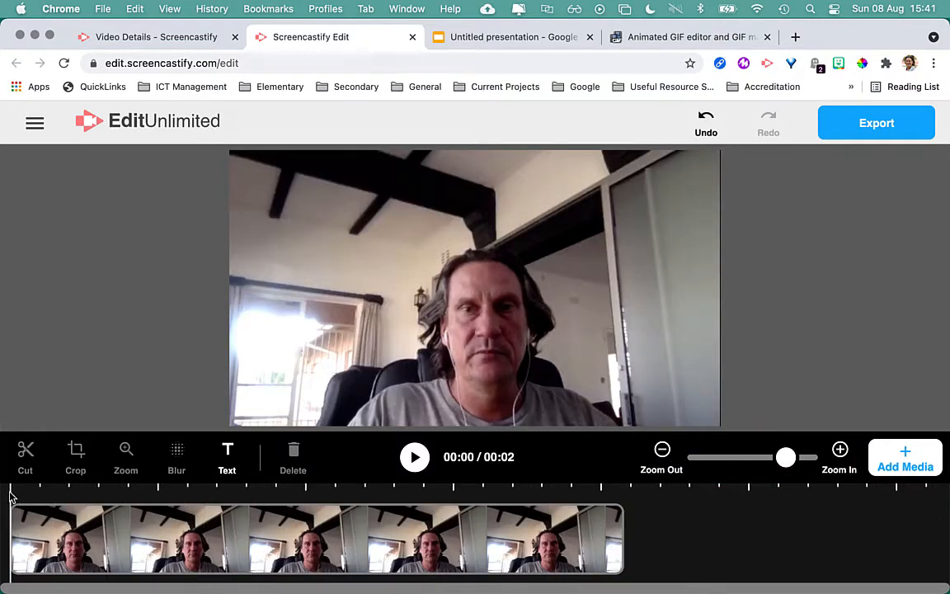
pyautogui.click(51, 532)
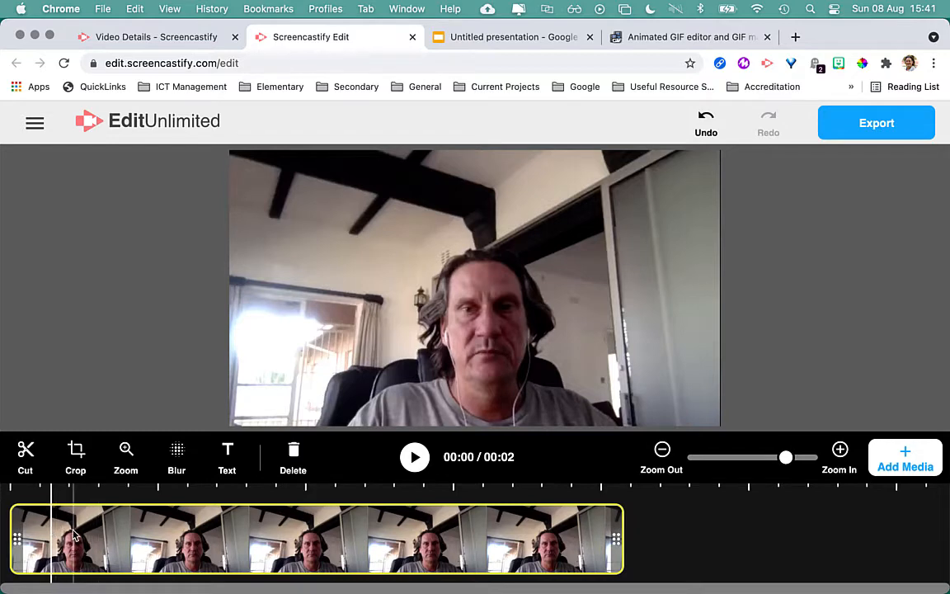
pyautogui.click(201, 499)
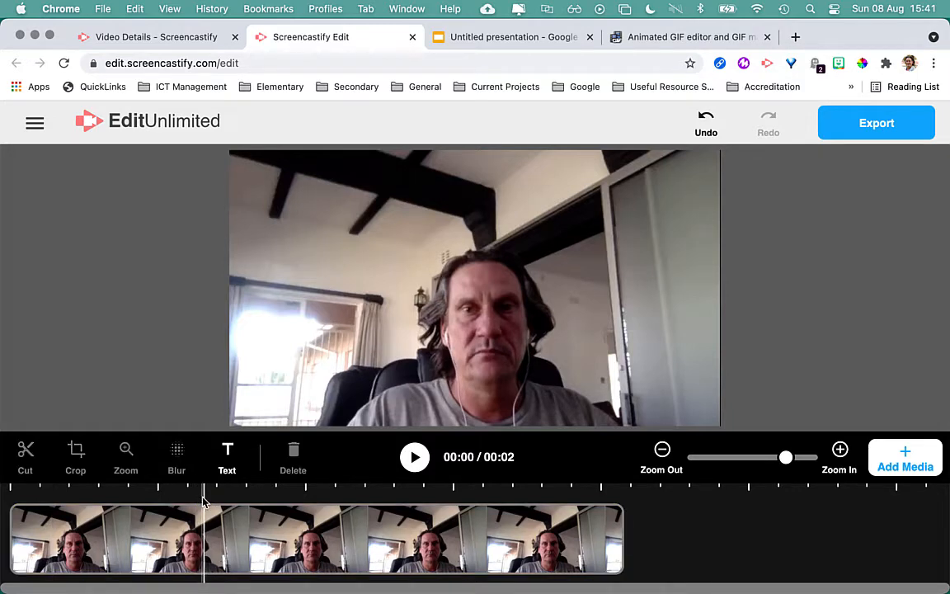
# - Scrub and play through the clip to find where the reaction begins, leaving the playhead just before the clip's midpoint
pyautogui.click(289, 497)
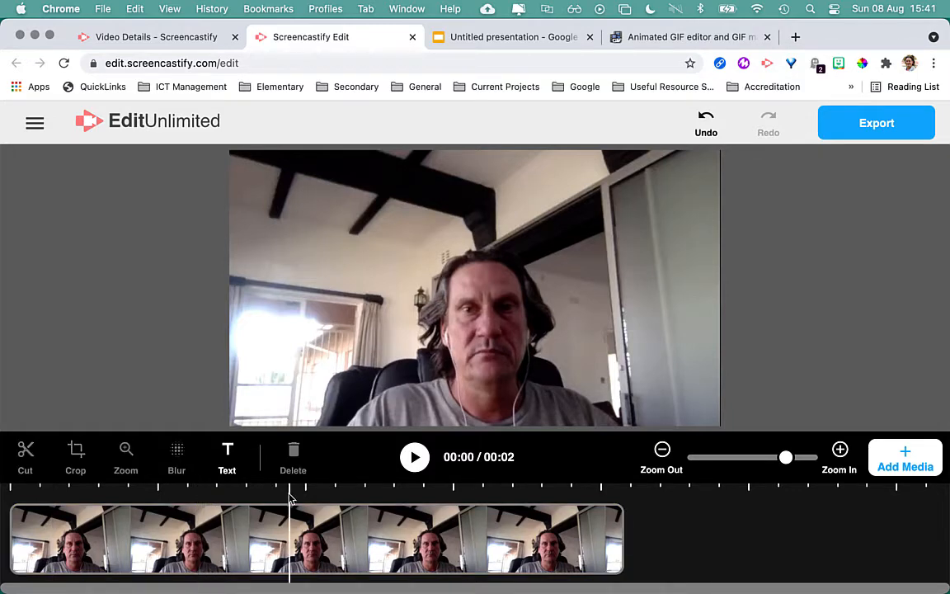
pyautogui.click(344, 498)
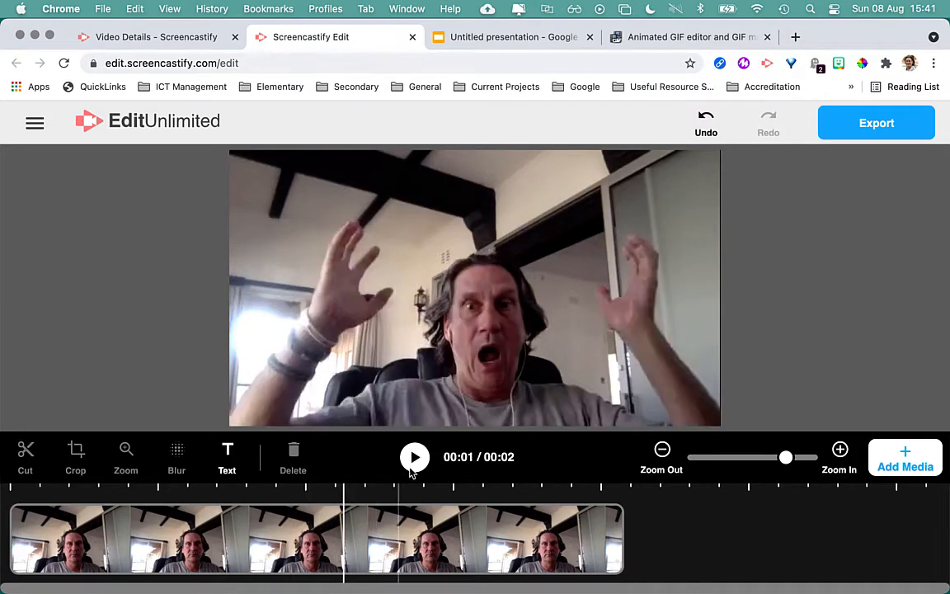
pyautogui.moveTo(344, 538)
pyautogui.mouseDown()
pyautogui.moveTo(381, 538)
pyautogui.moveTo(292, 538)
pyautogui.moveTo(347, 540)
pyautogui.mouseUp()
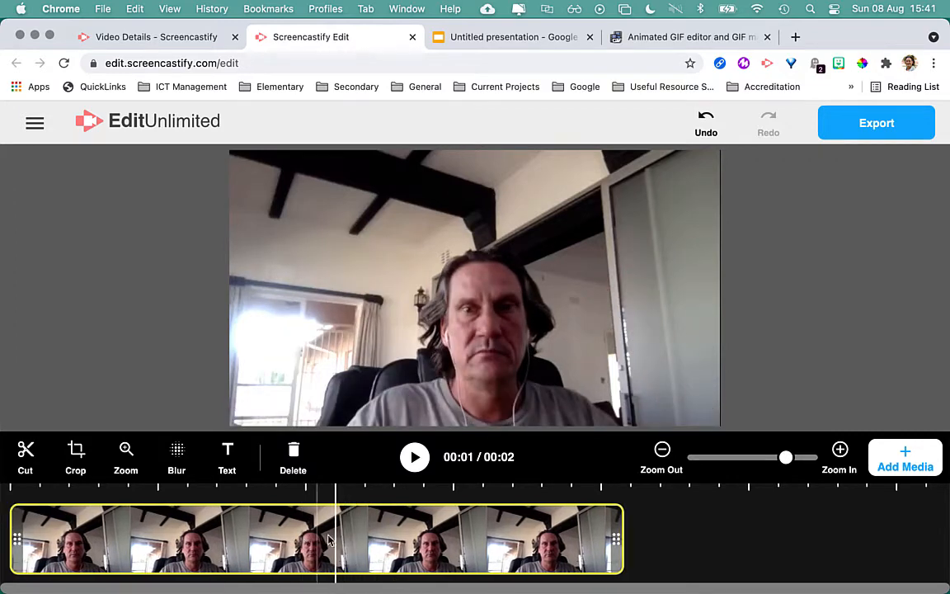
pyautogui.click(364, 542)
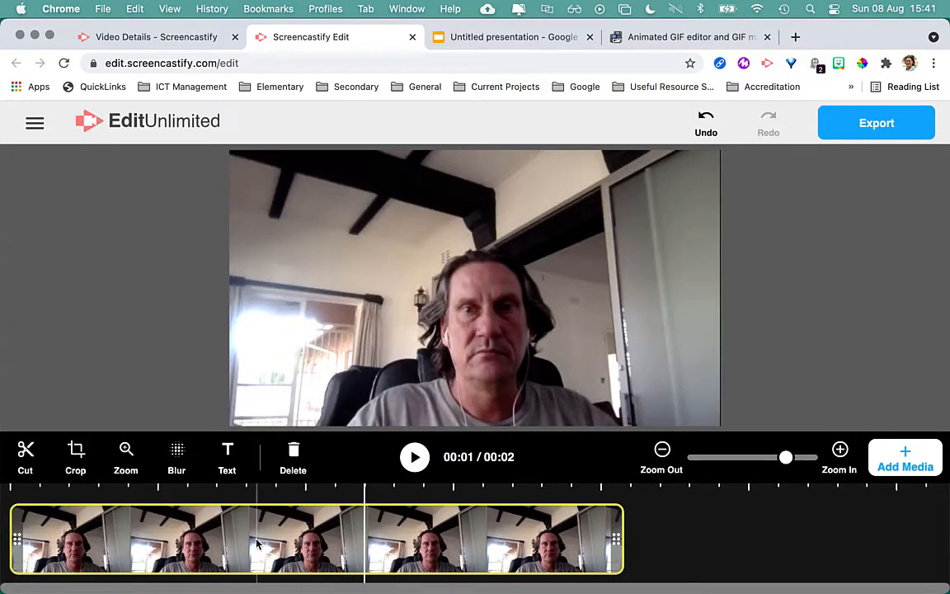
pyautogui.click(420, 458)
pyautogui.click(417, 457)
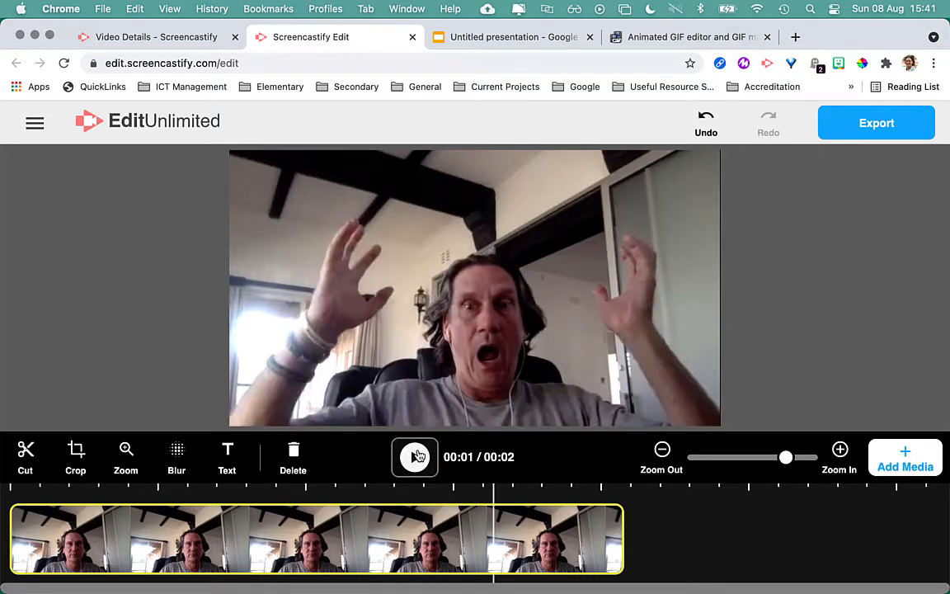
pyautogui.click(303, 541)
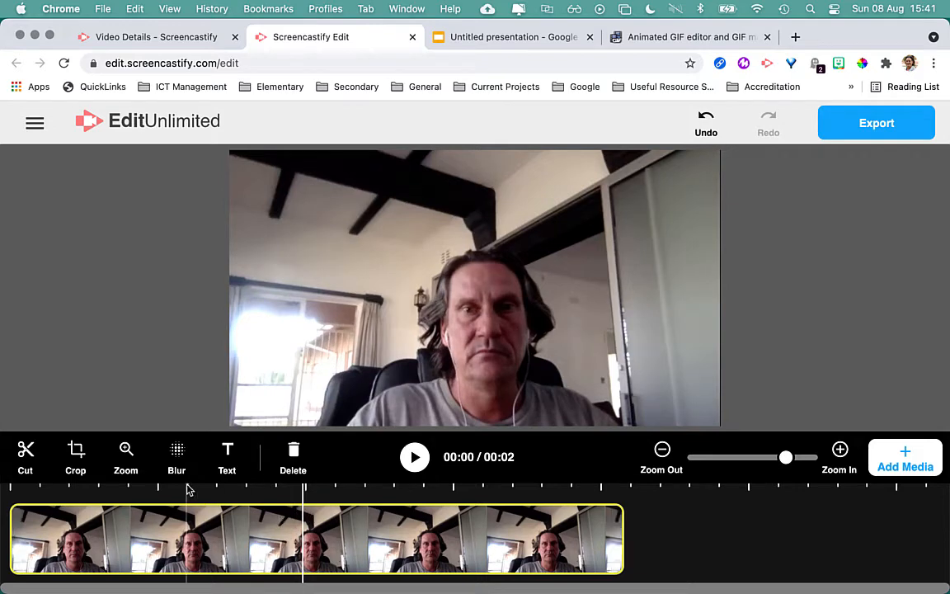
# - Add a text box to the video containing "Scary!"
pyautogui.click(226, 464)
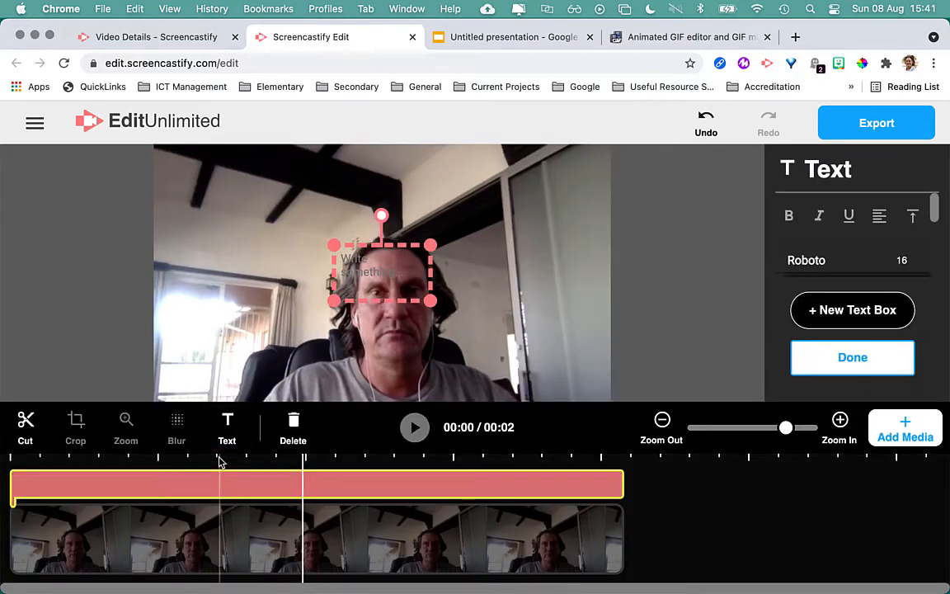
pyautogui.click(360, 273)
pyautogui.write('Sc')
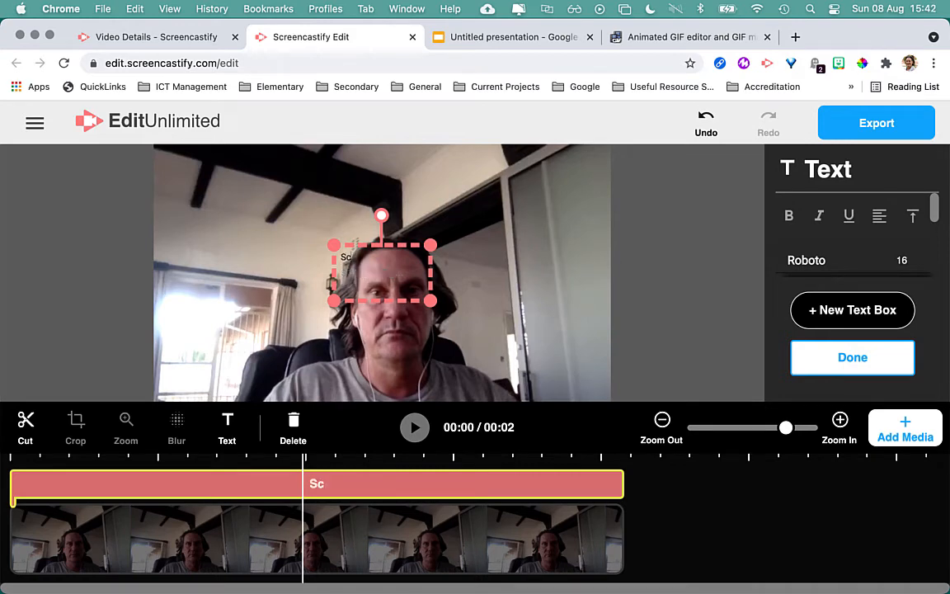
pyautogui.write('ary!')
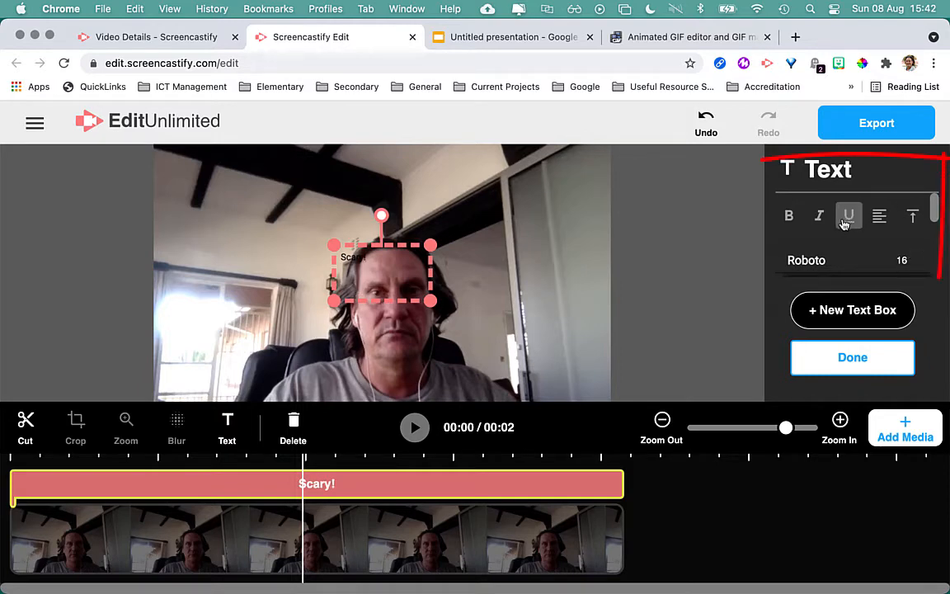
# - Set the "Scary!" text to size 81 and widen its box so the text fits on one line
pyautogui.moveTo(378, 259); pyautogui.dragTo(332, 257)
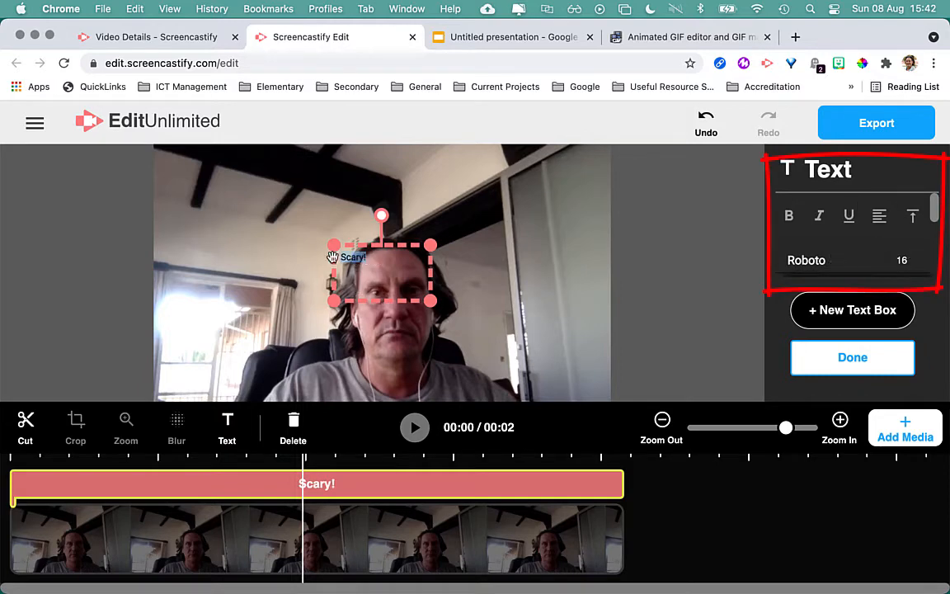
pyautogui.click(916, 257)
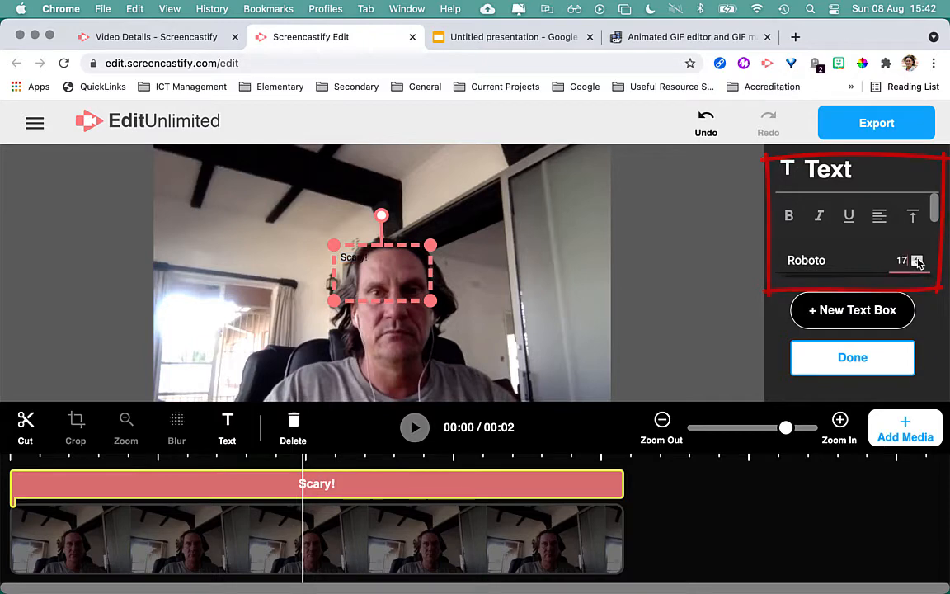
pyautogui.click(917, 259)
pyautogui.click(917, 259)
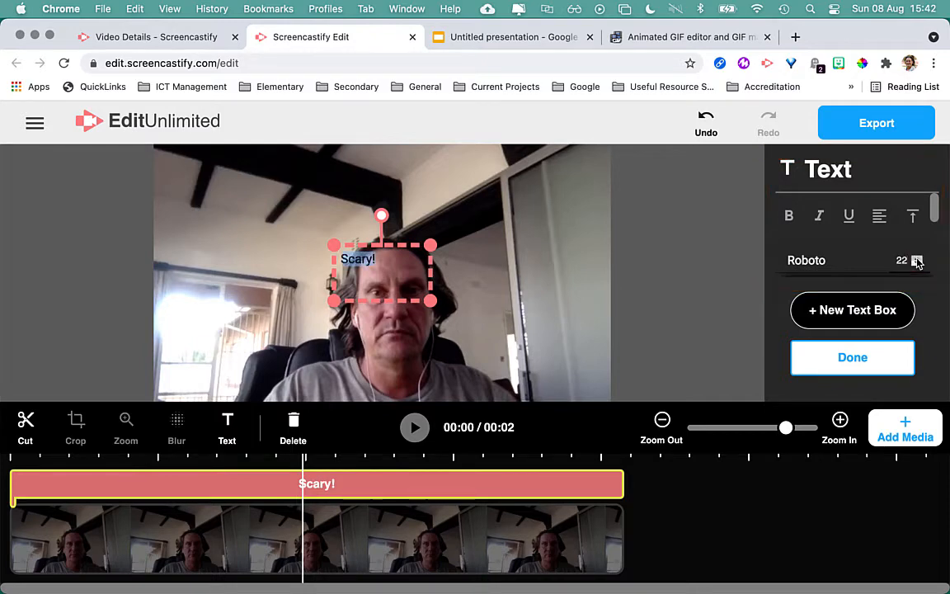
pyautogui.click(918, 259)
pyautogui.click(918, 259)
pyautogui.click(917, 261)
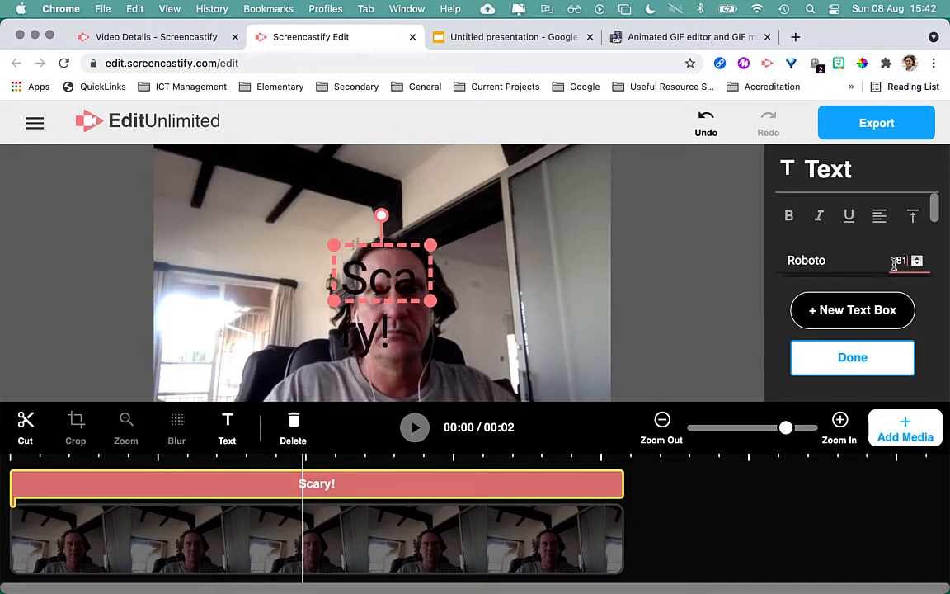
pyautogui.moveTo(431, 301); pyautogui.dragTo(505, 312)
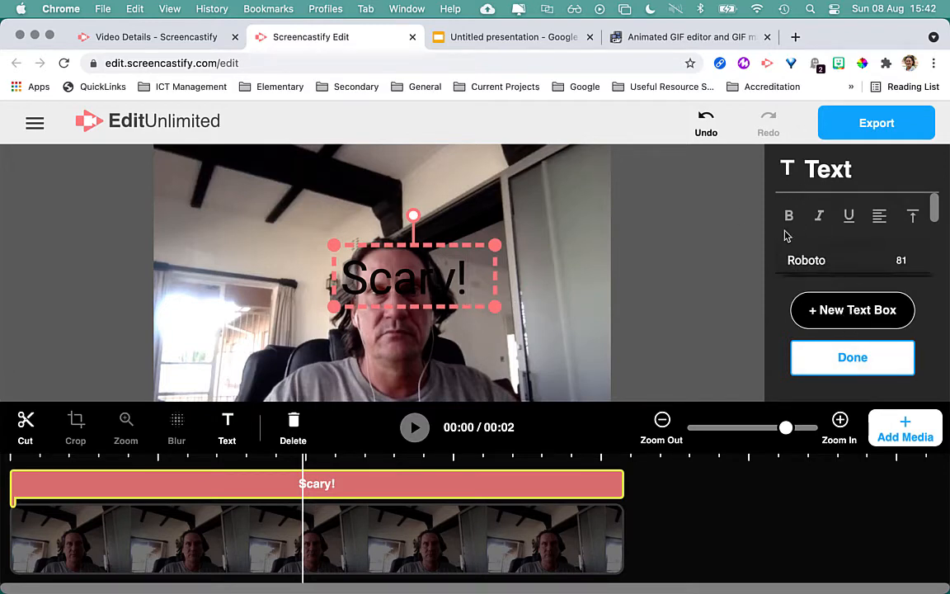
# - Change the font of the word "Scary" to Anton after trying Chonburi and Roboto
pyautogui.click(859, 266)
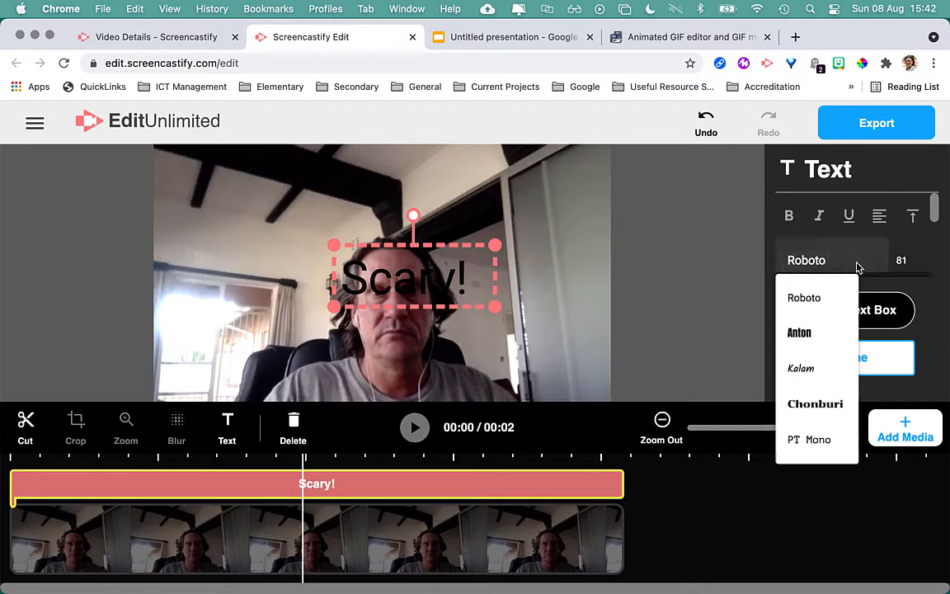
pyautogui.click(806, 404)
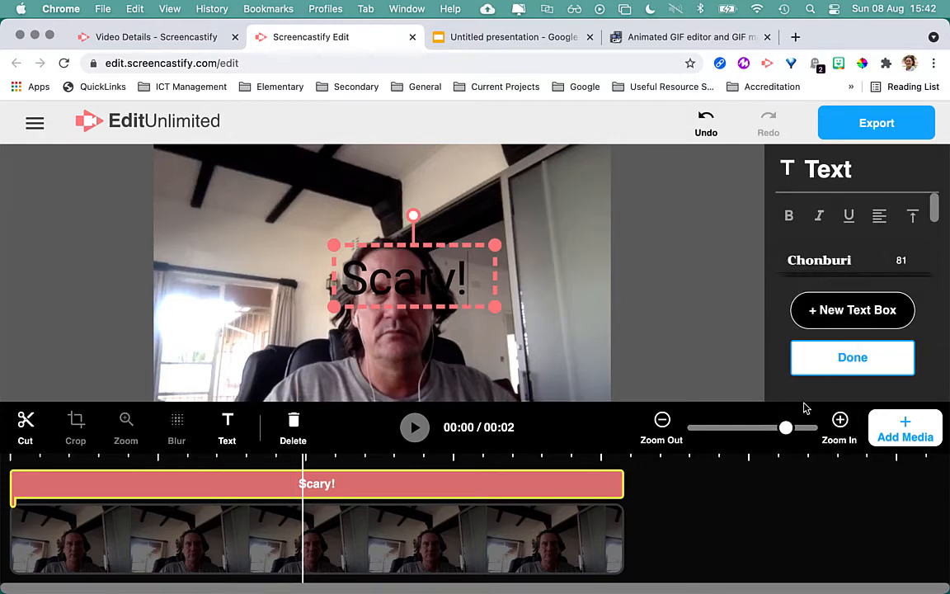
pyautogui.doubleClick(386, 270)
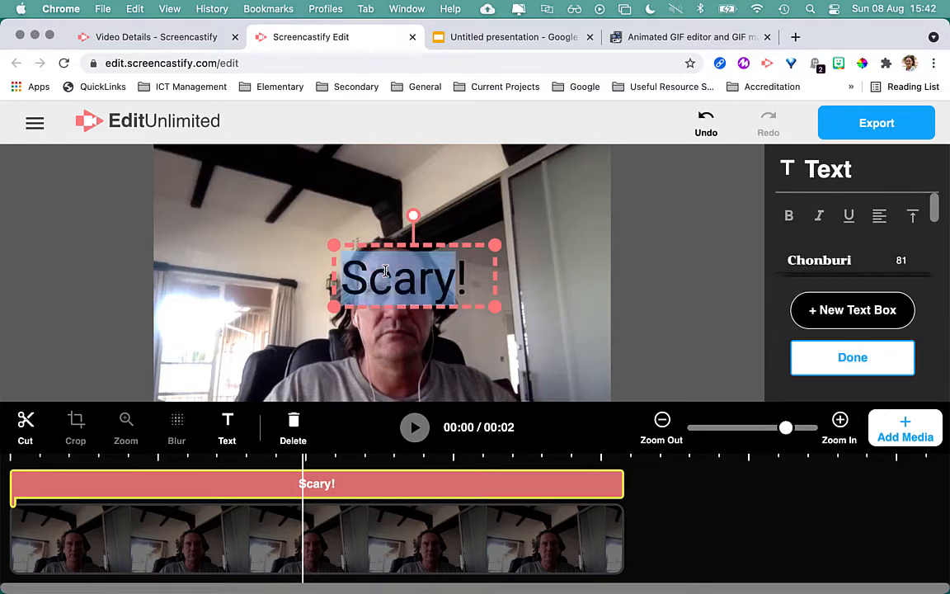
pyautogui.click(844, 260)
pyautogui.click(823, 304)
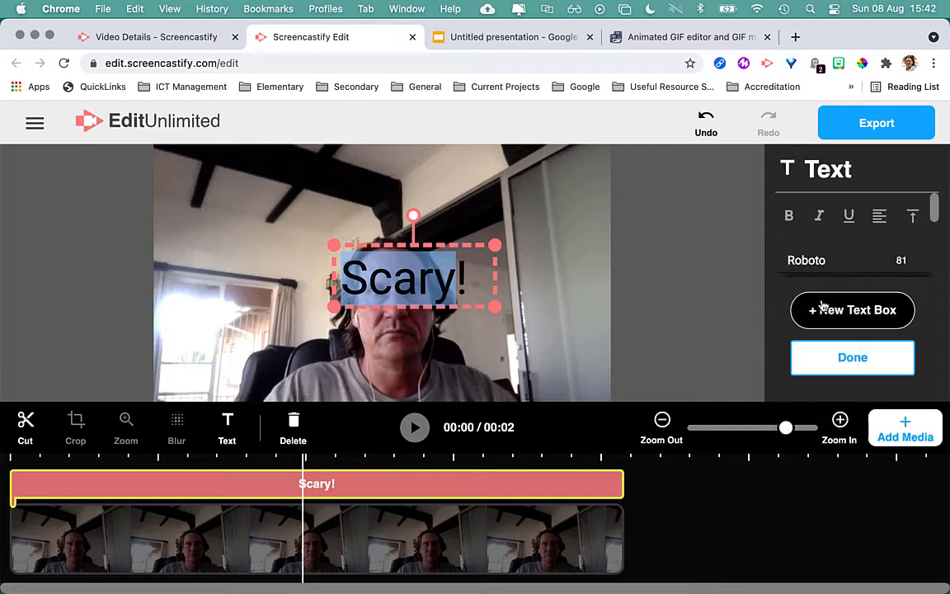
pyautogui.click(810, 277)
pyautogui.click(808, 339)
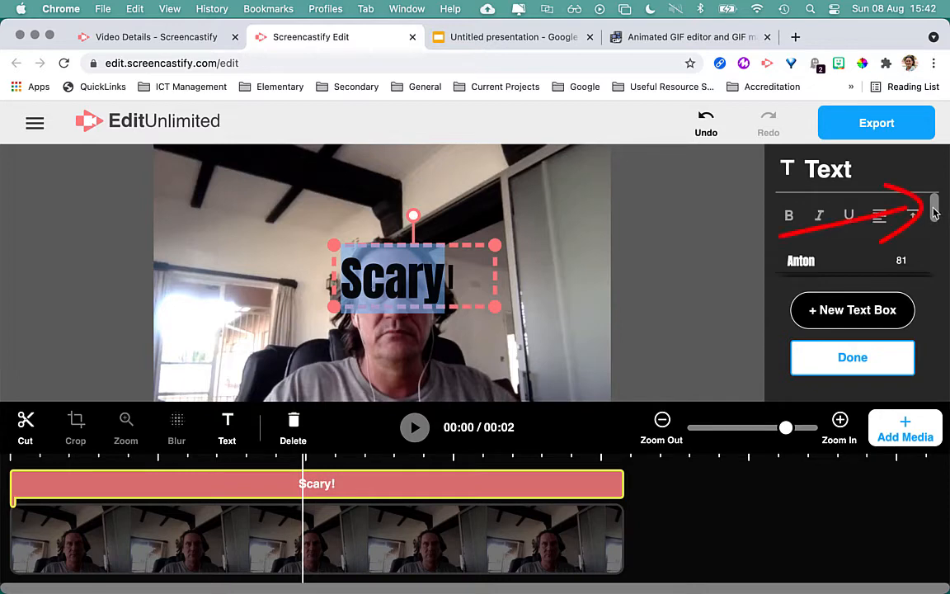
# - Colour the word "Scary" red and fill its text box with light blue
pyautogui.moveTo(935, 210); pyautogui.dragTo(933, 263)
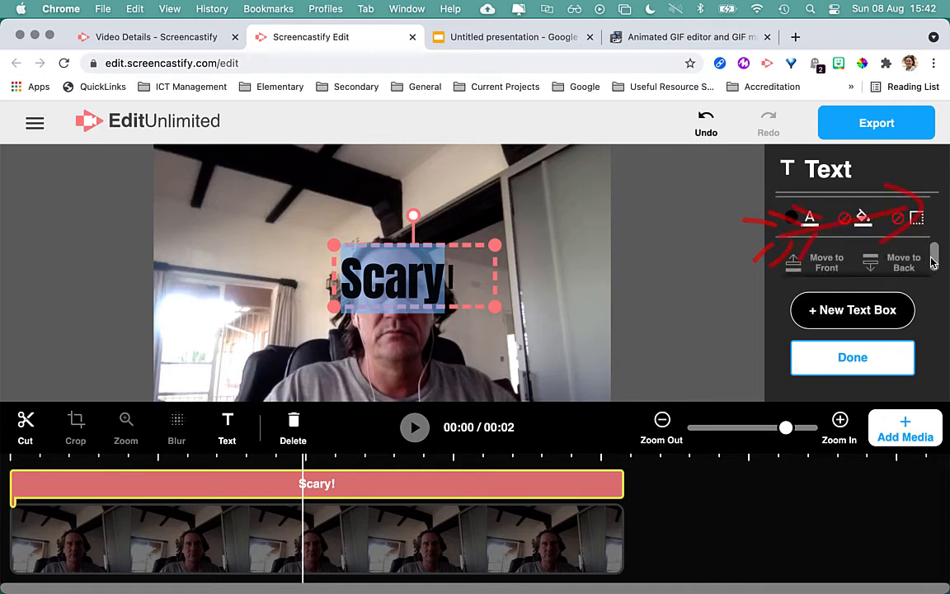
pyautogui.click(809, 224)
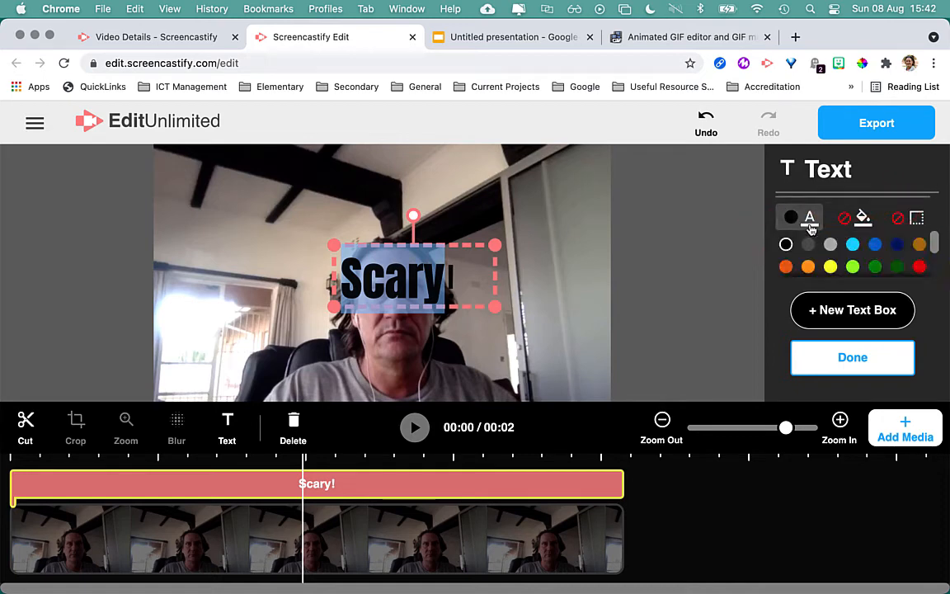
pyautogui.click(920, 266)
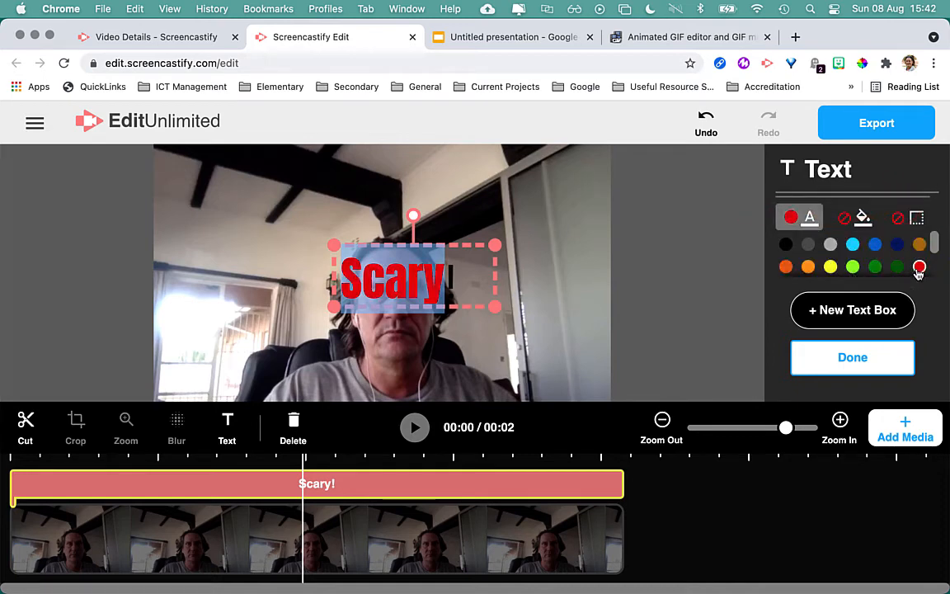
pyautogui.click(866, 220)
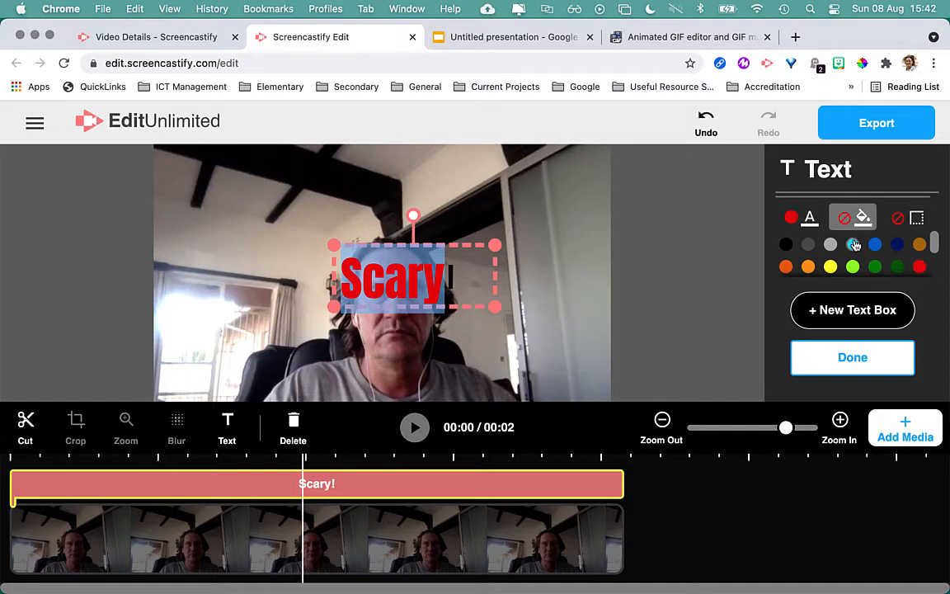
pyautogui.click(854, 244)
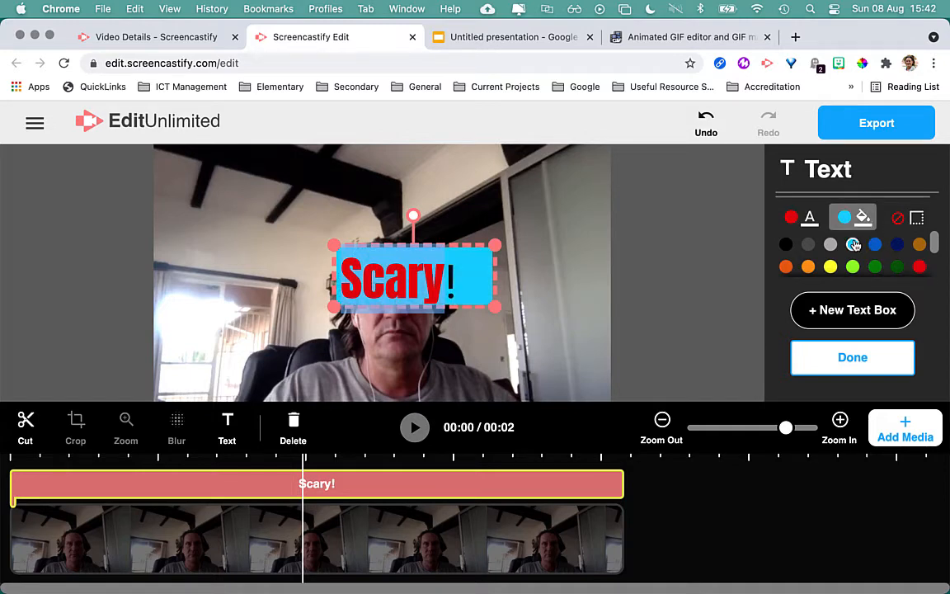
pyautogui.click(916, 221)
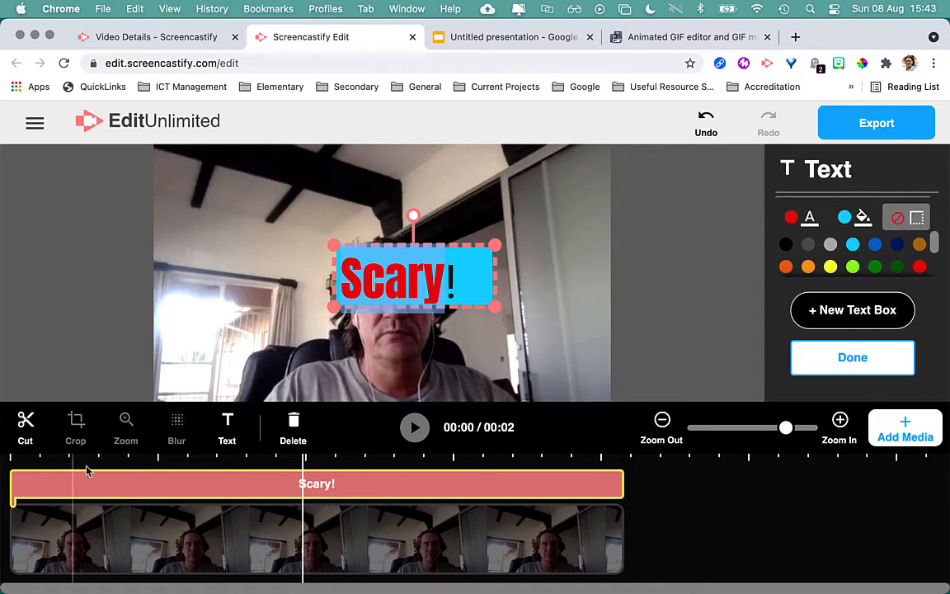
# - Trim the start of the "Scary!" text segment to just before the clip's midpoint and play the clip from the beginning
pyautogui.click(12, 487)
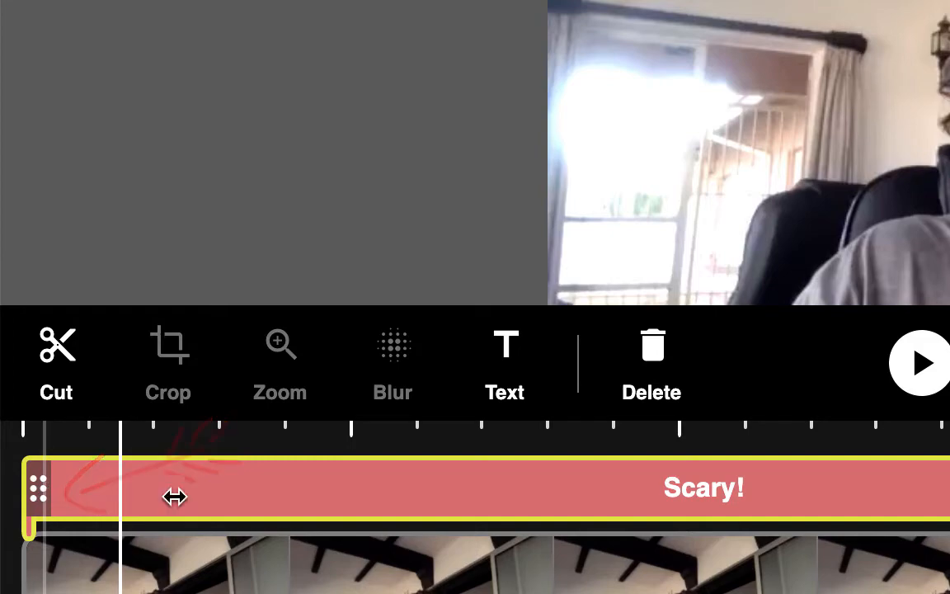
pyautogui.moveTo(175, 497); pyautogui.dragTo(671, 515)
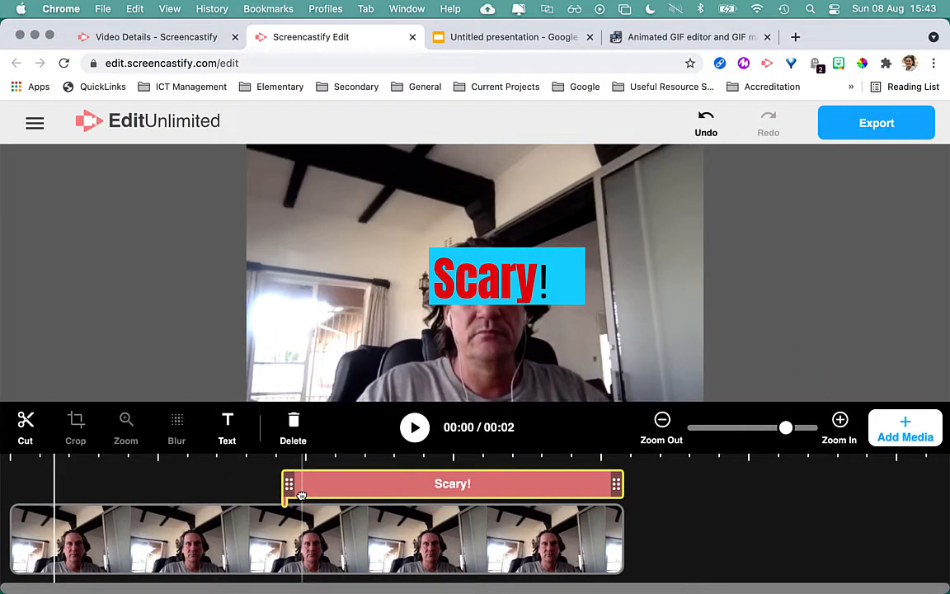
pyautogui.moveTo(302, 496)
pyautogui.mouseDown()
pyautogui.moveTo(324, 498)
pyautogui.moveTo(304, 500)
pyautogui.mouseUp()
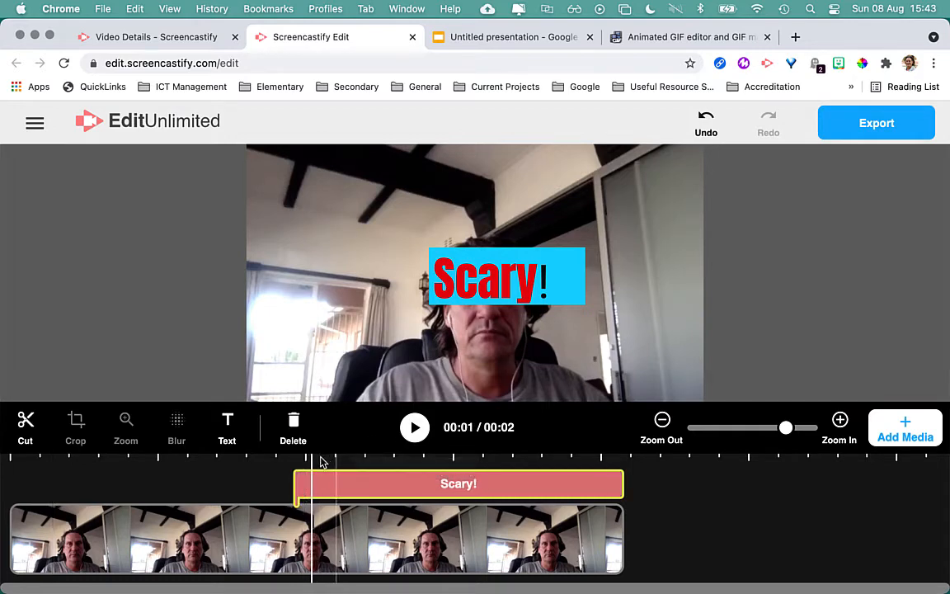
pyautogui.click(12, 462)
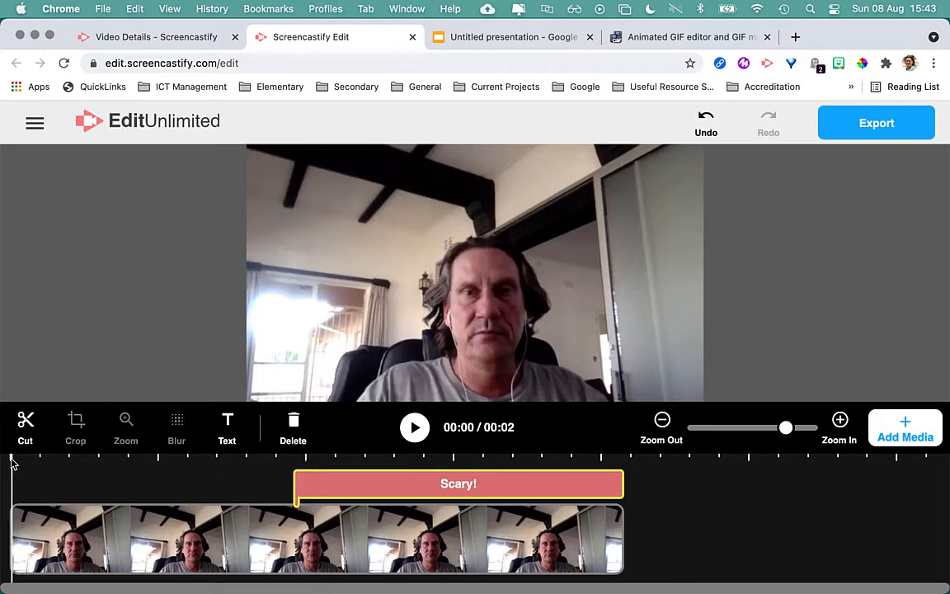
pyautogui.press('space')
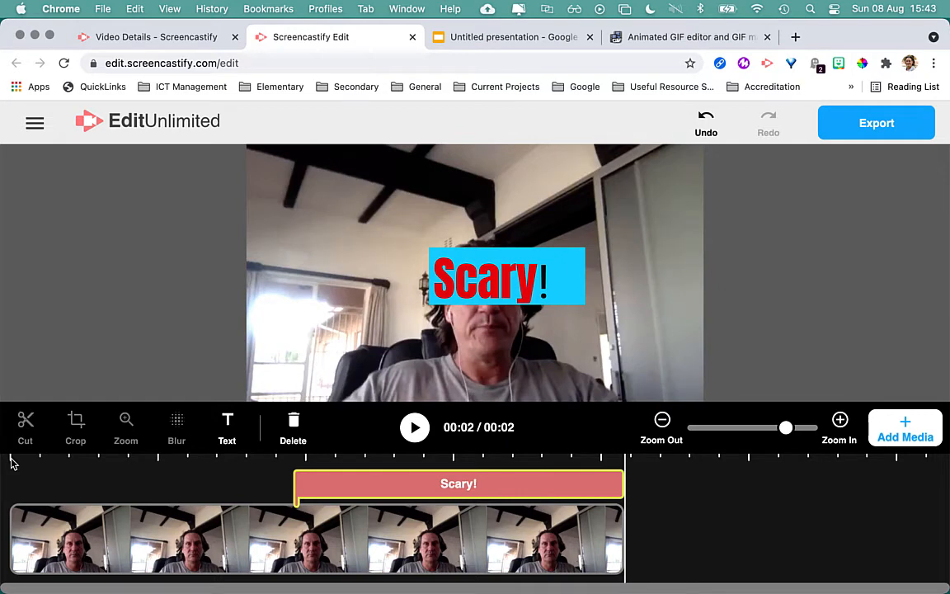
# - Rotate the "Scary!" text box about 30° clockwise and move it off the face, over the window in the video
pyautogui.click(511, 282)
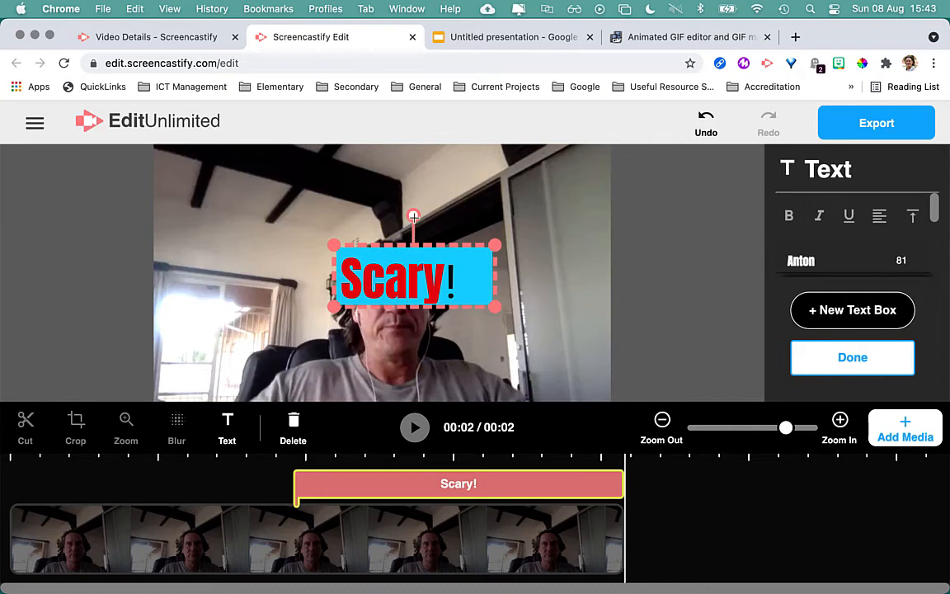
pyautogui.moveTo(414, 216); pyautogui.dragTo(445, 223)
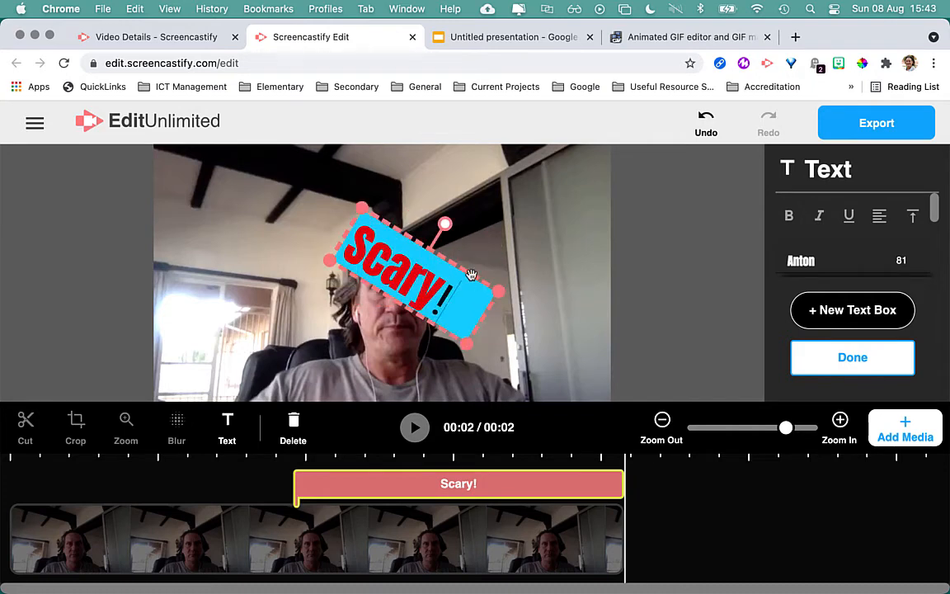
pyautogui.moveTo(471, 275); pyautogui.dragTo(308, 324)
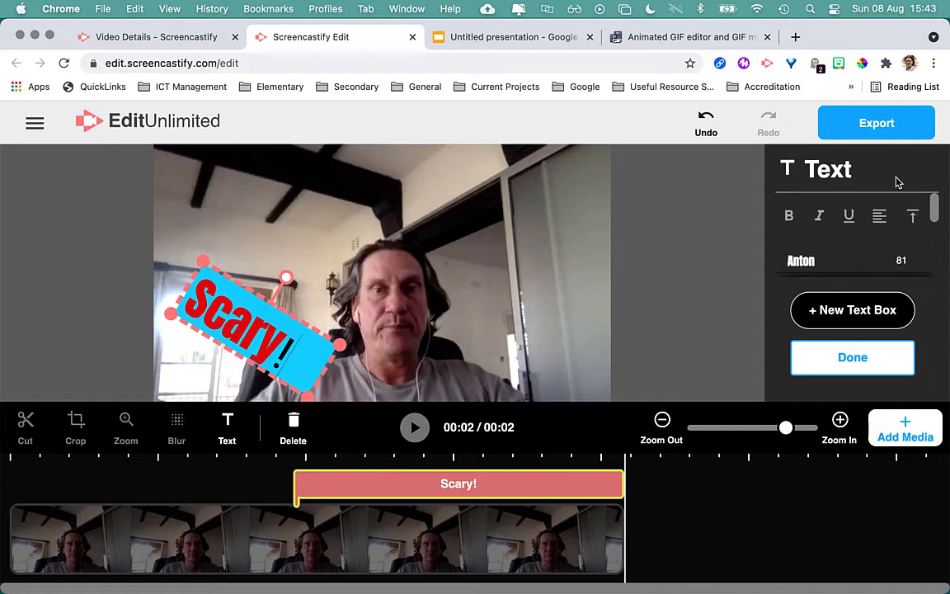
# - Export the captioned clip as an MP4 named "Scary GIF" and save it to the Desktop
pyautogui.click(884, 125)
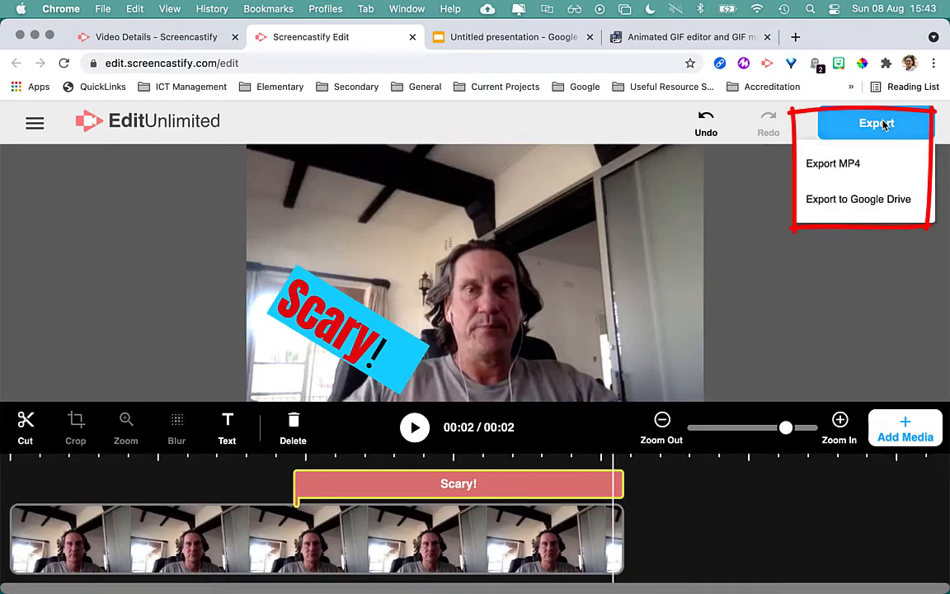
pyautogui.click(845, 177)
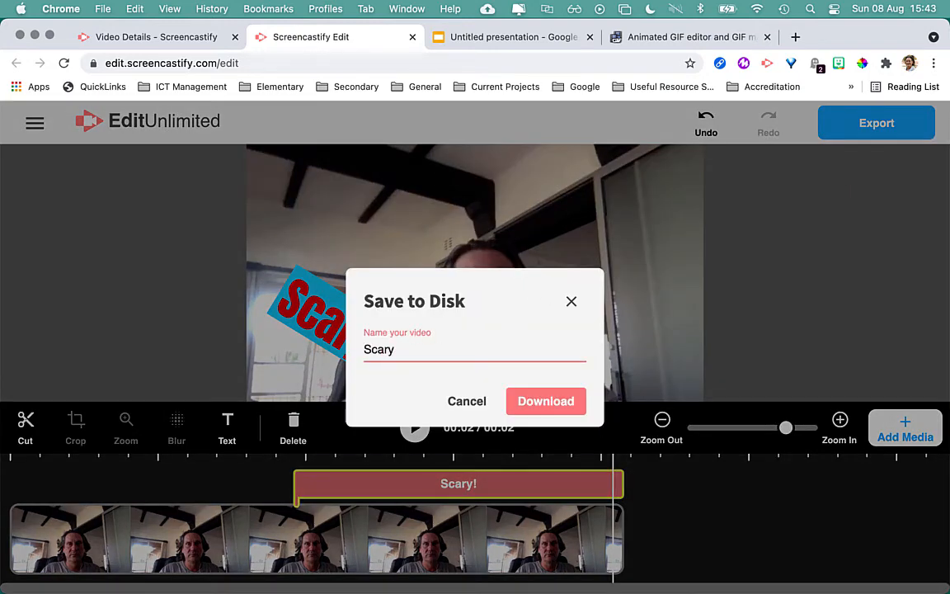
pyautogui.click(541, 404)
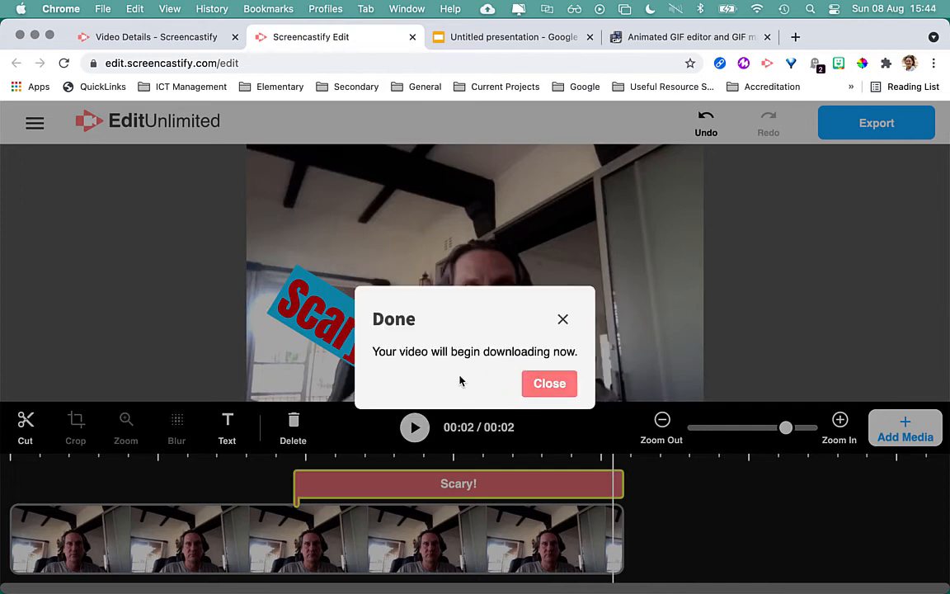
pyautogui.click(532, 384)
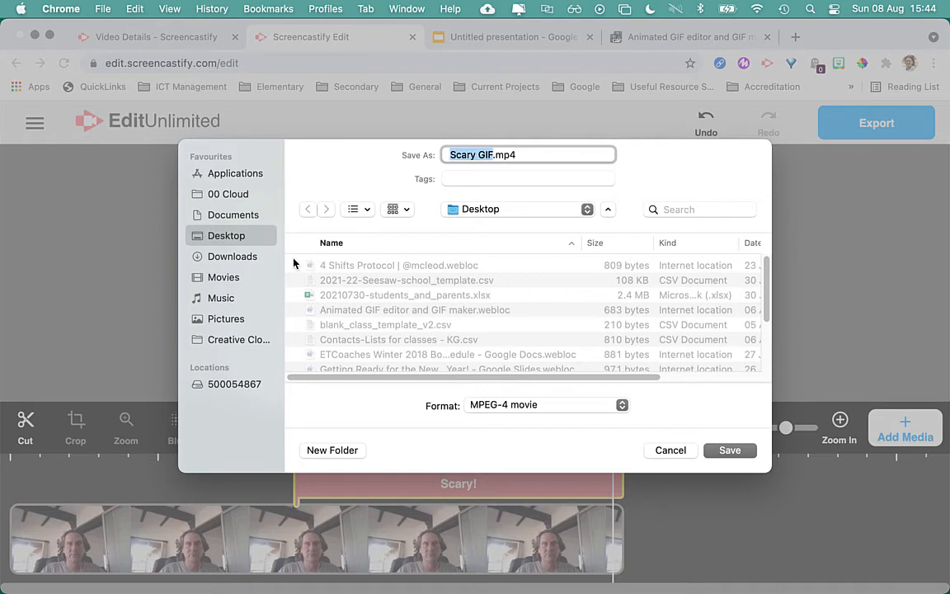
pyautogui.click(729, 450)
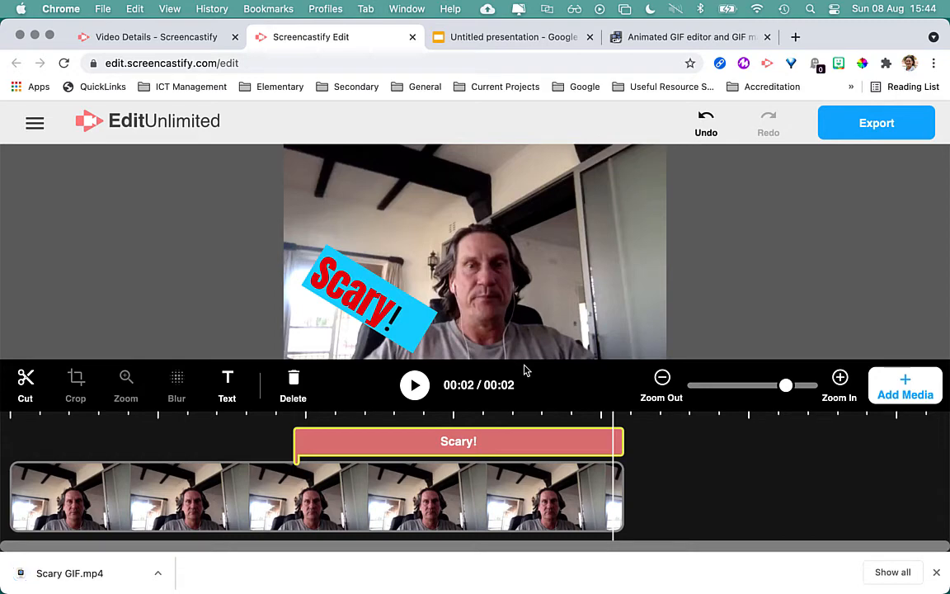
# - Switch to ezgif.com and upload Scary GIF.mp4 from the Desktop to its Video to GIF converter
pyautogui.click(691, 38)
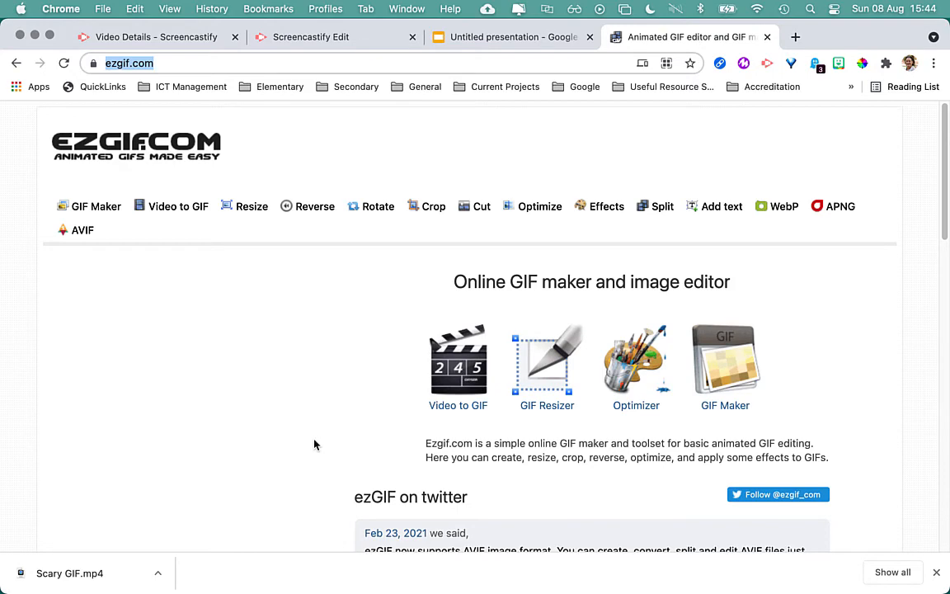
pyautogui.scroll(-5, 314, 445)
pyautogui.scroll(5, 313, 441)
pyautogui.click(469, 413)
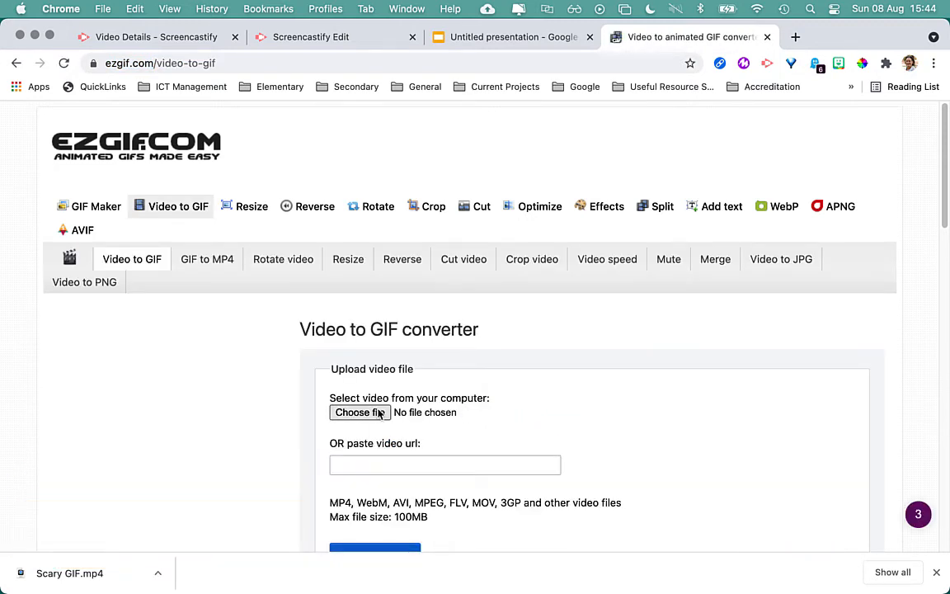
pyautogui.click(410, 411)
pyautogui.scroll(-5, 367, 352)
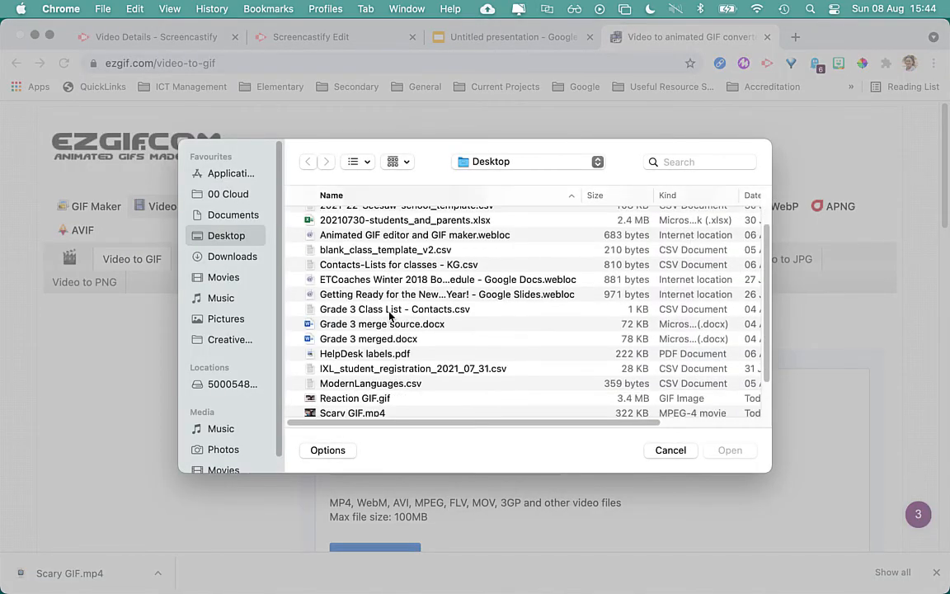
pyautogui.doubleClick(365, 357)
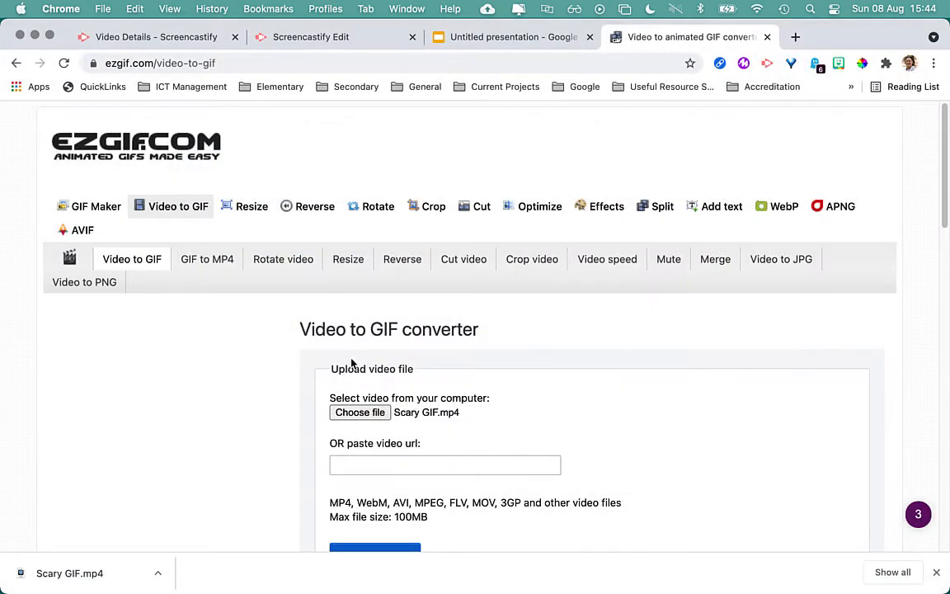
pyautogui.scroll(-3, 584, 437)
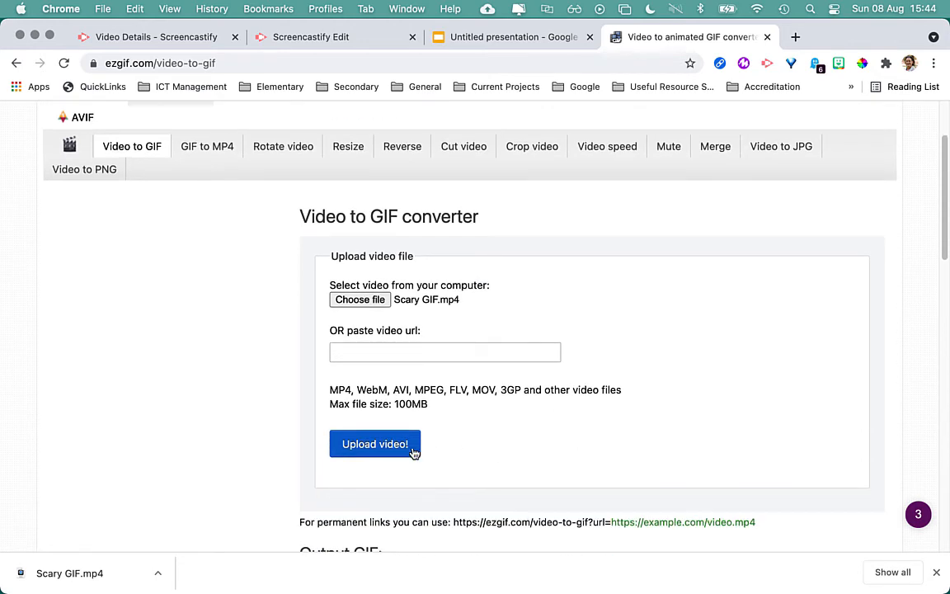
pyautogui.click(382, 450)
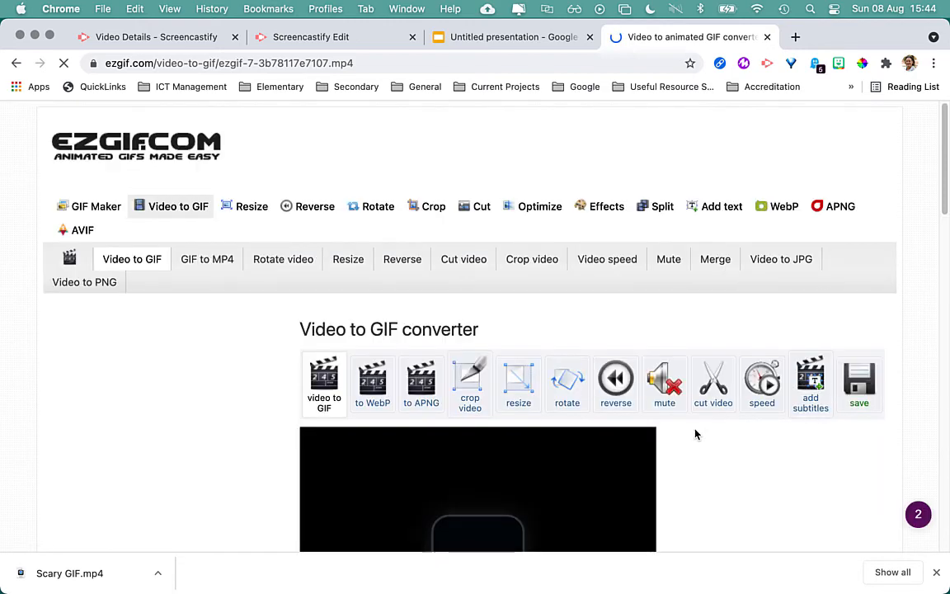
# - Convert the uploaded video to a GIF with the default time, size, frame rate and method settings
pyautogui.scroll(-5, 224, 423)
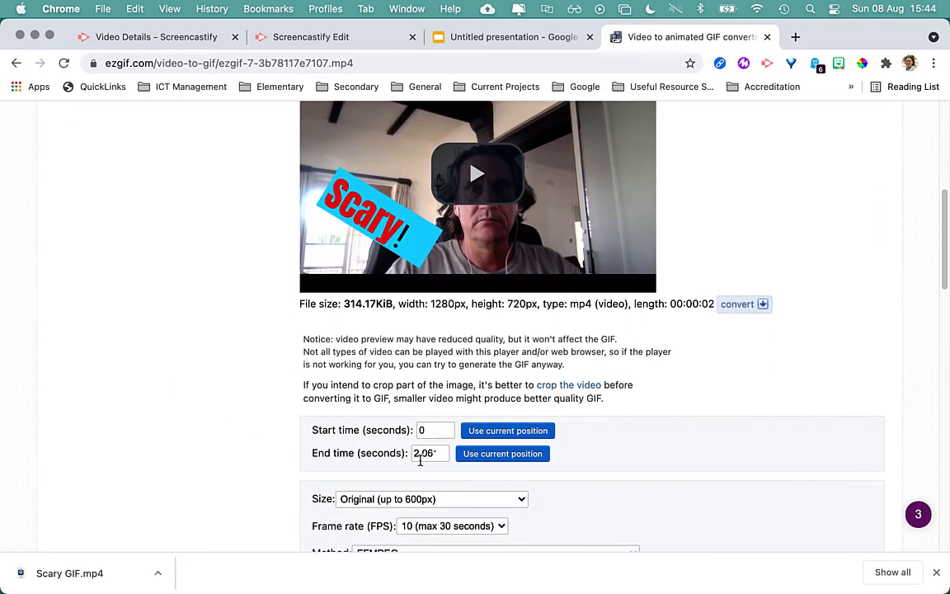
pyautogui.scroll(-4, 239, 448)
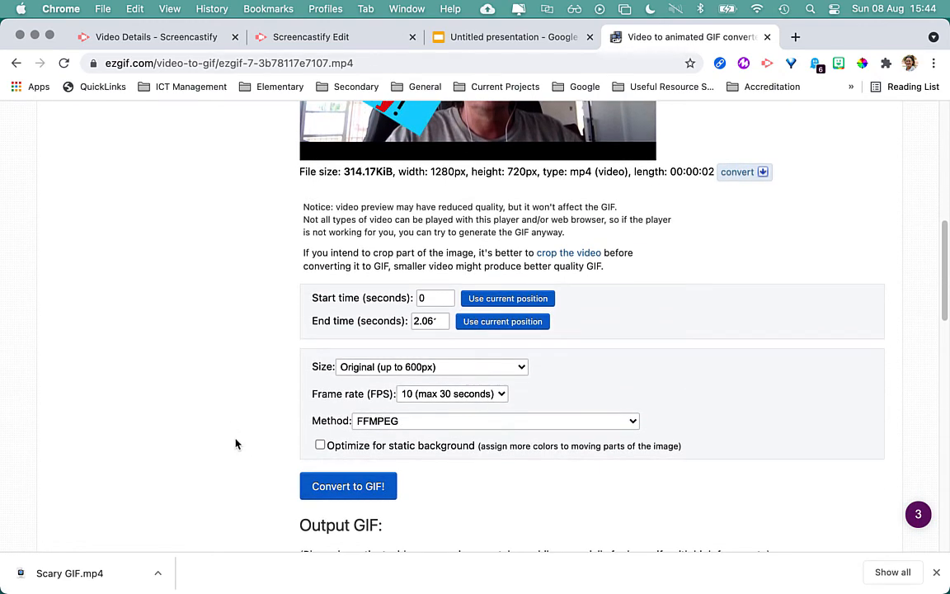
pyautogui.moveTo(298, 386)
pyautogui.mouseDown()
pyautogui.moveTo(406, 386)
pyautogui.moveTo(349, 423)
pyautogui.mouseUp()
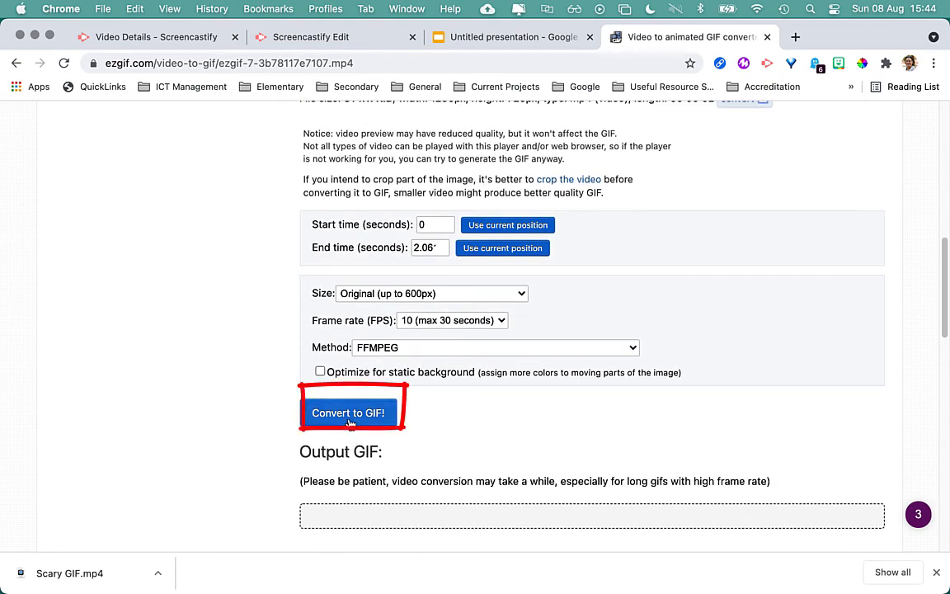
pyautogui.click(350, 412)
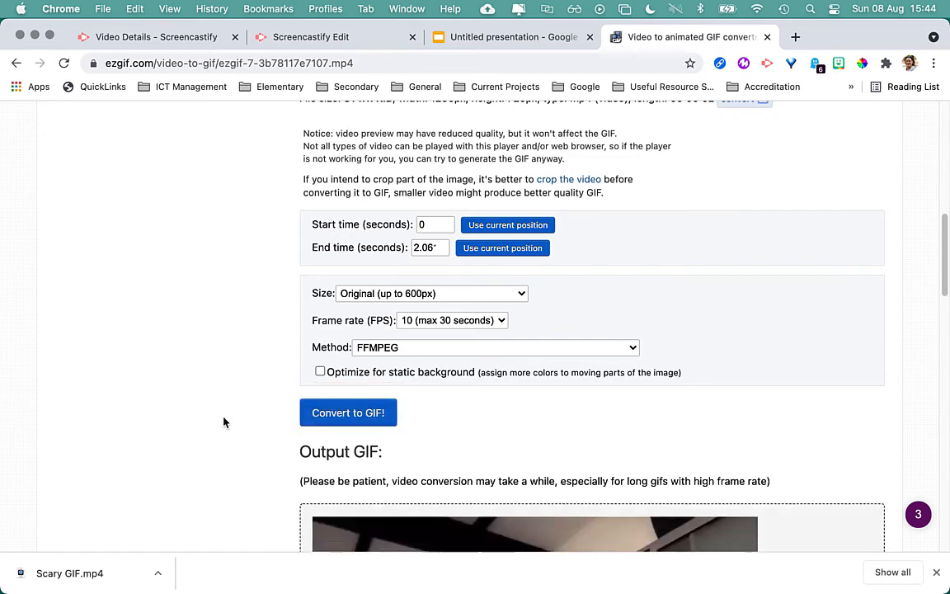
# - Save the converted GIF to the Desktop as "Scary GIF final.gif"
pyautogui.scroll(-10, 230, 423)
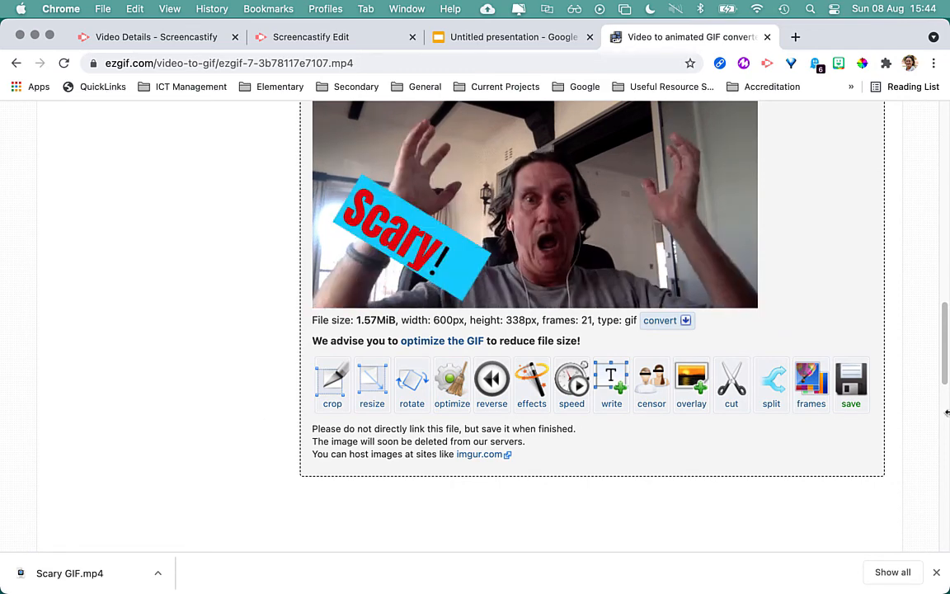
pyautogui.click(853, 396)
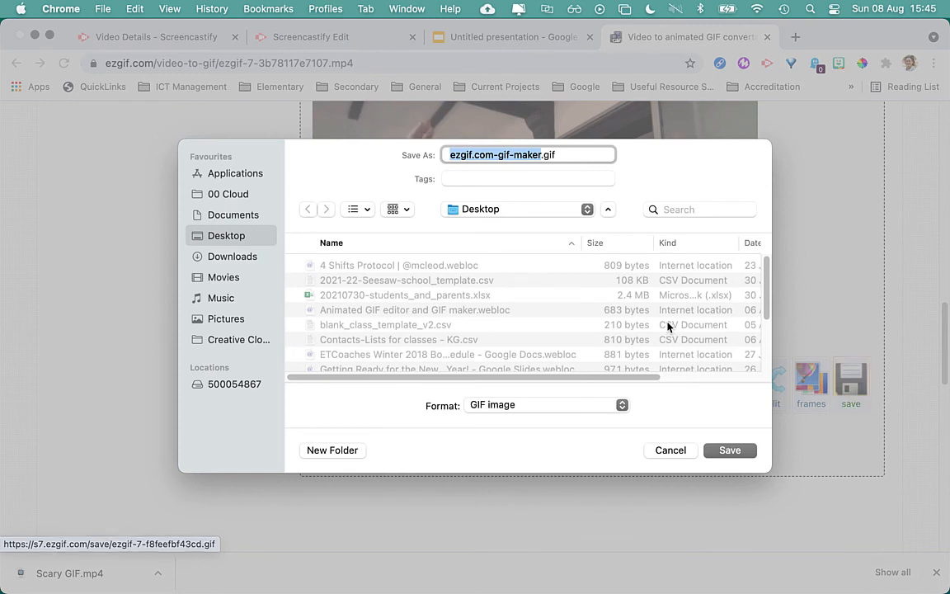
pyautogui.write('Scar')
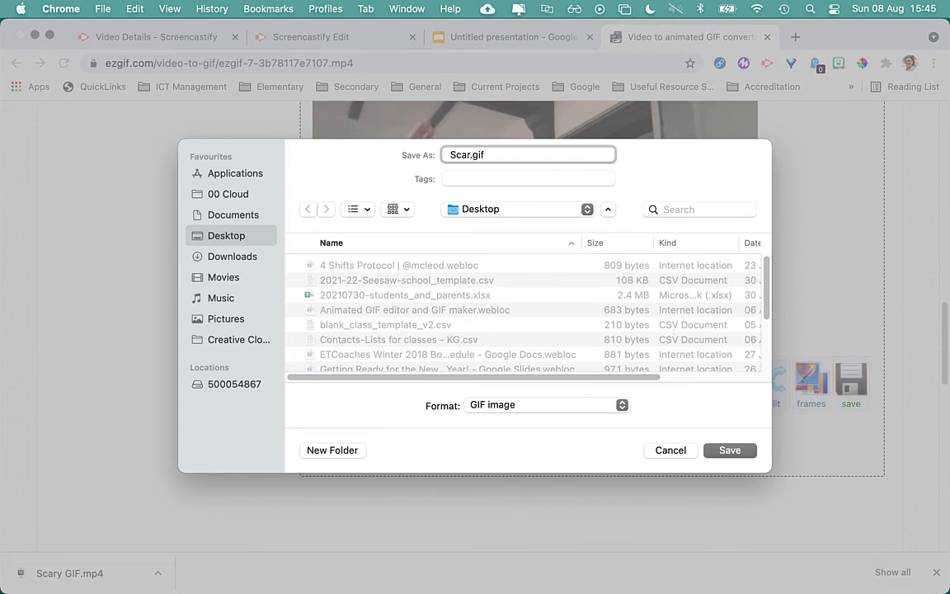
pyautogui.write('y GIF fina')
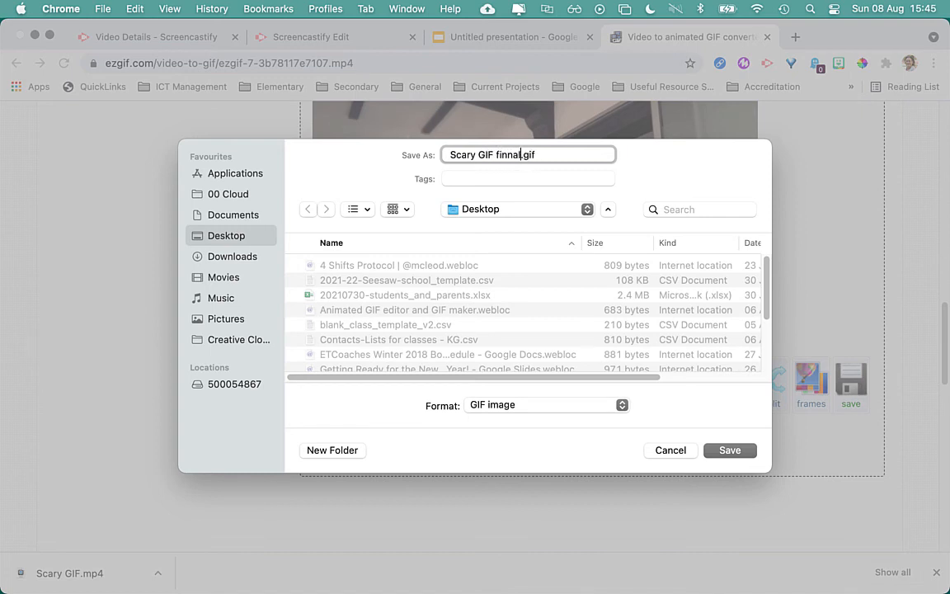
pyautogui.hscroll(5, 523, 318)
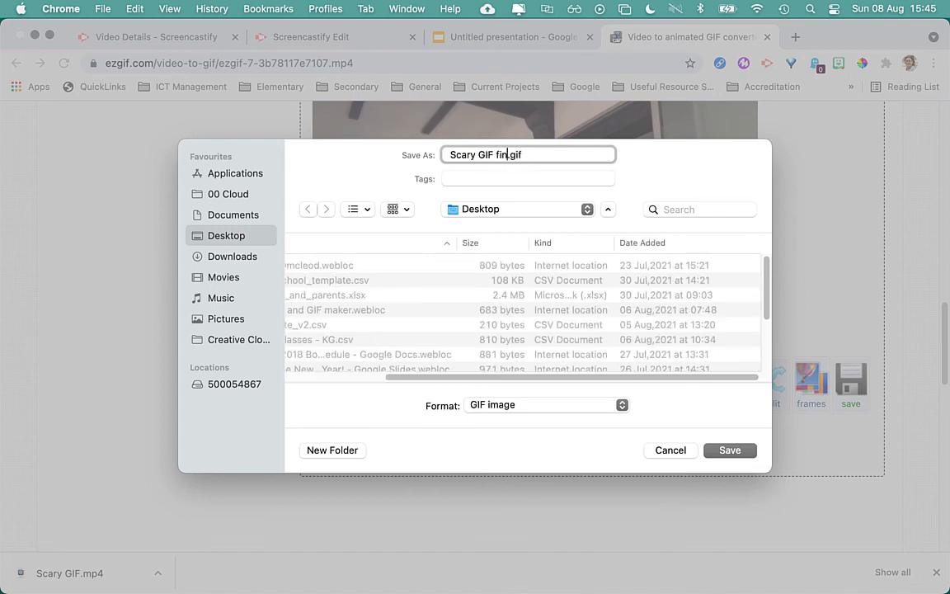
pyautogui.write('al')
pyautogui.click(736, 450)
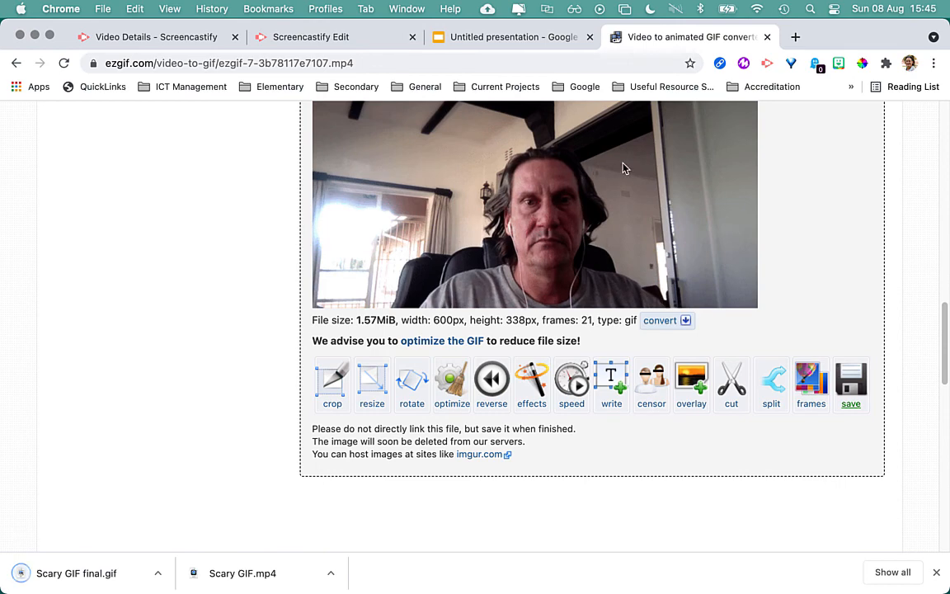
# - Switch to the Google Slides presentation, insert Scary GIF final.gif from the Desktop and place it, reduced in size, below and beside the existing GIF
pyautogui.click(493, 37)
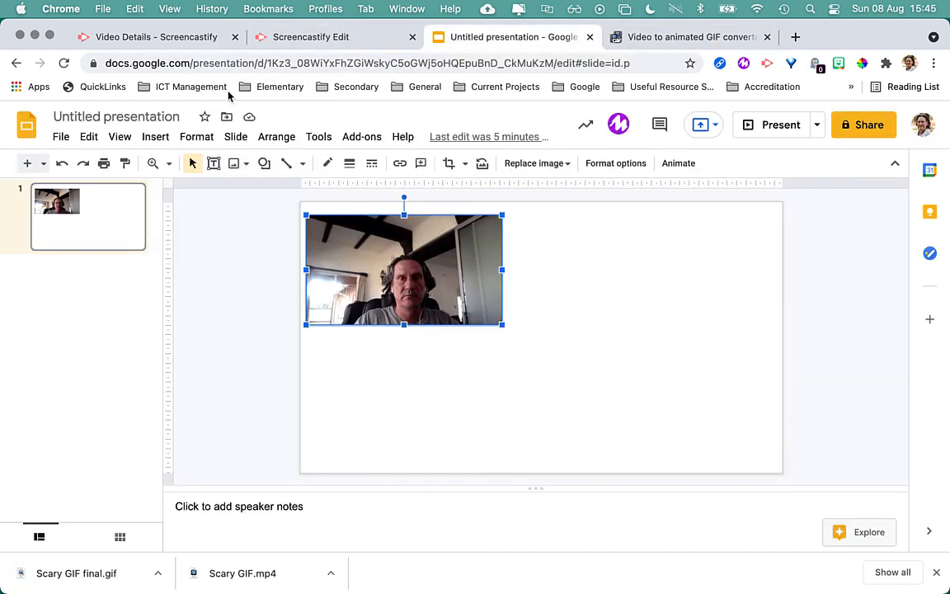
pyautogui.click(155, 136)
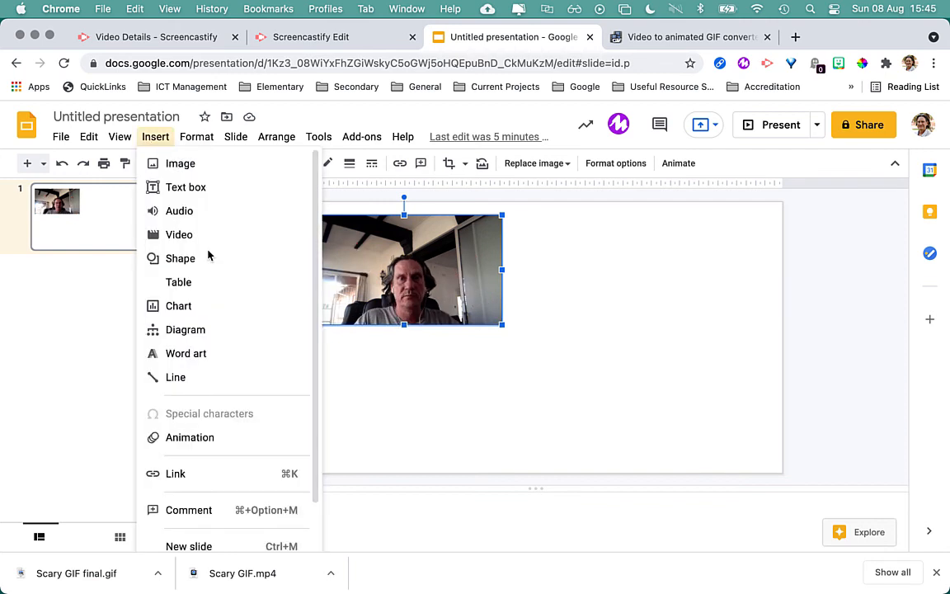
pyautogui.click(236, 136)
pyautogui.moveTo(163, 140)
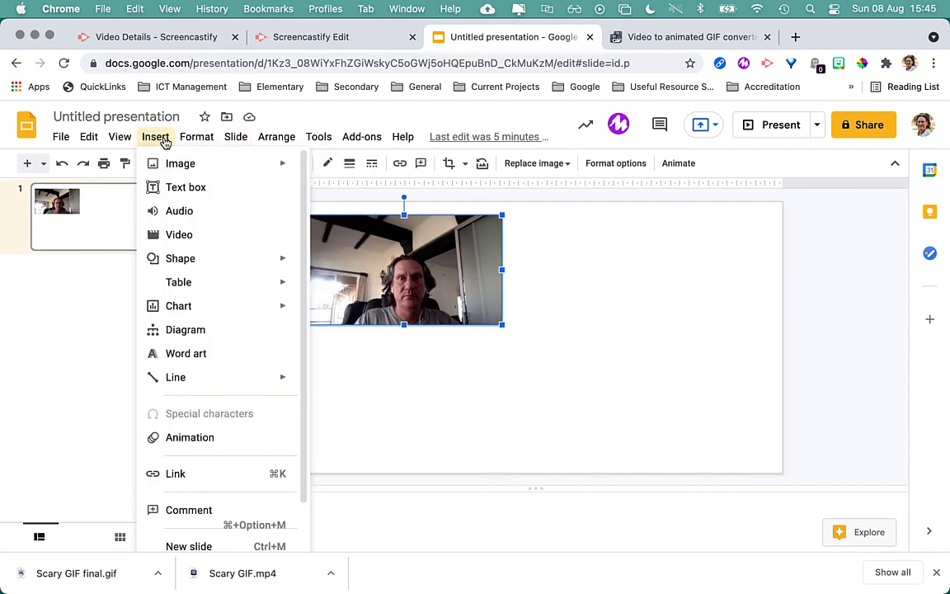
pyautogui.moveTo(167, 164)
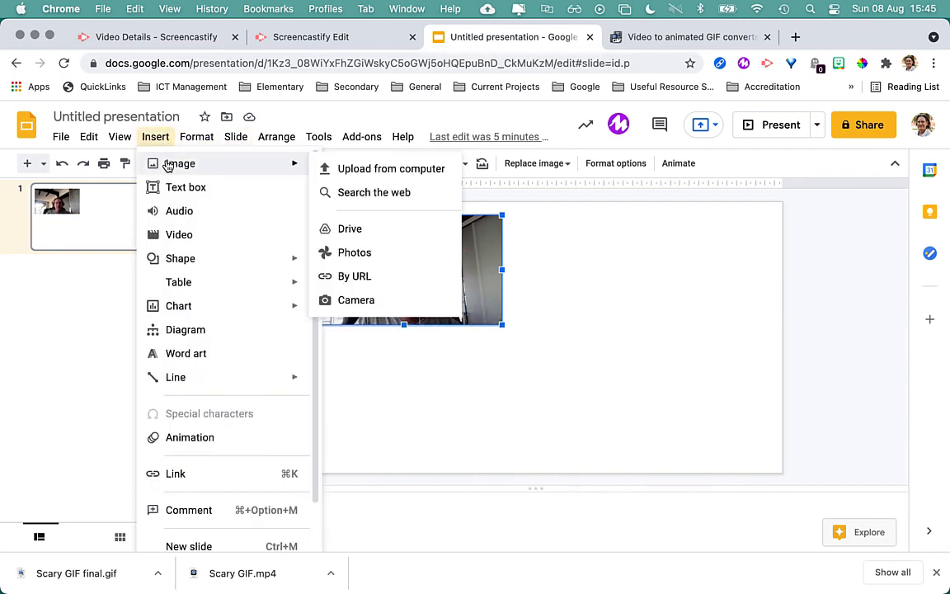
pyautogui.click(367, 170)
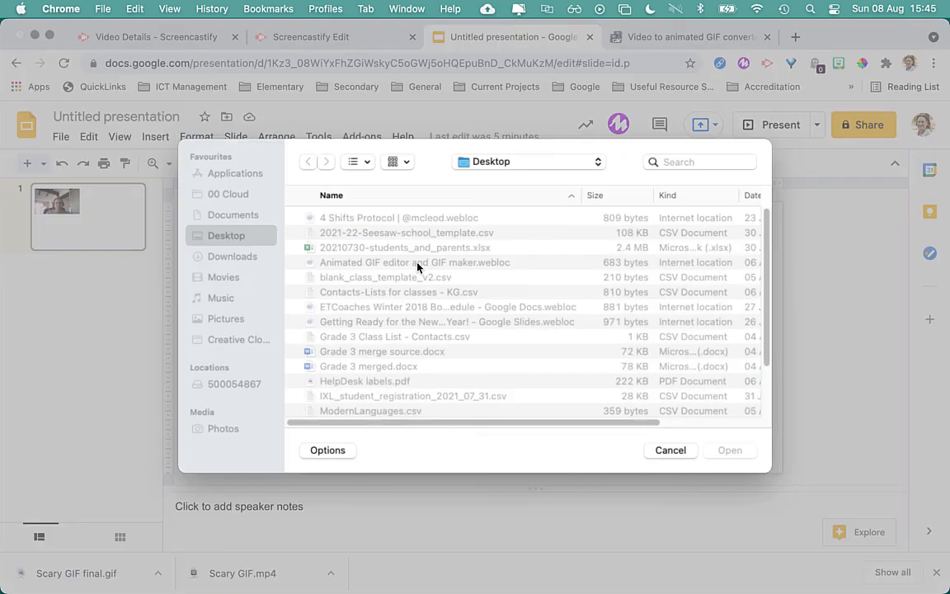
pyautogui.scroll(-3, 418, 289)
pyautogui.click(452, 343)
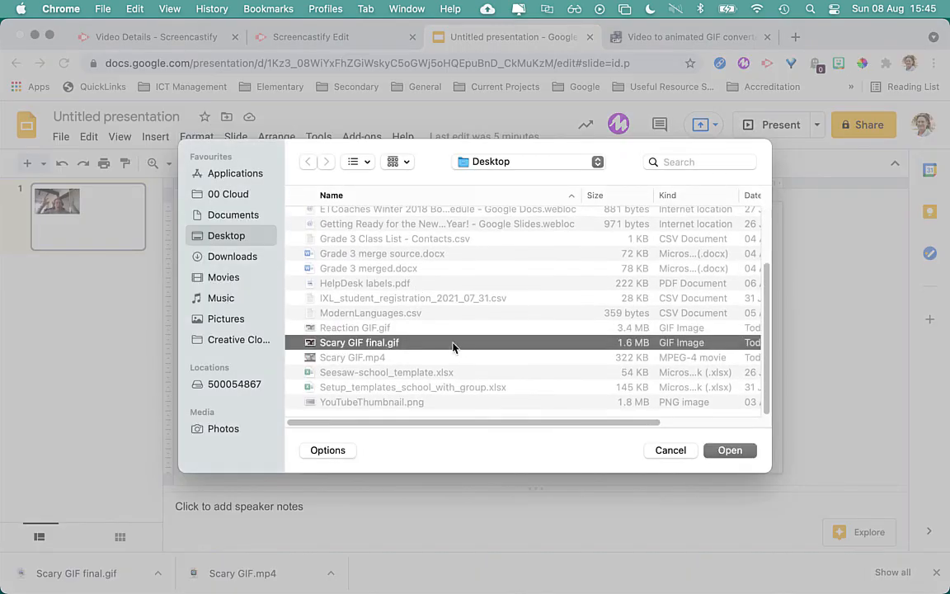
pyautogui.click(741, 456)
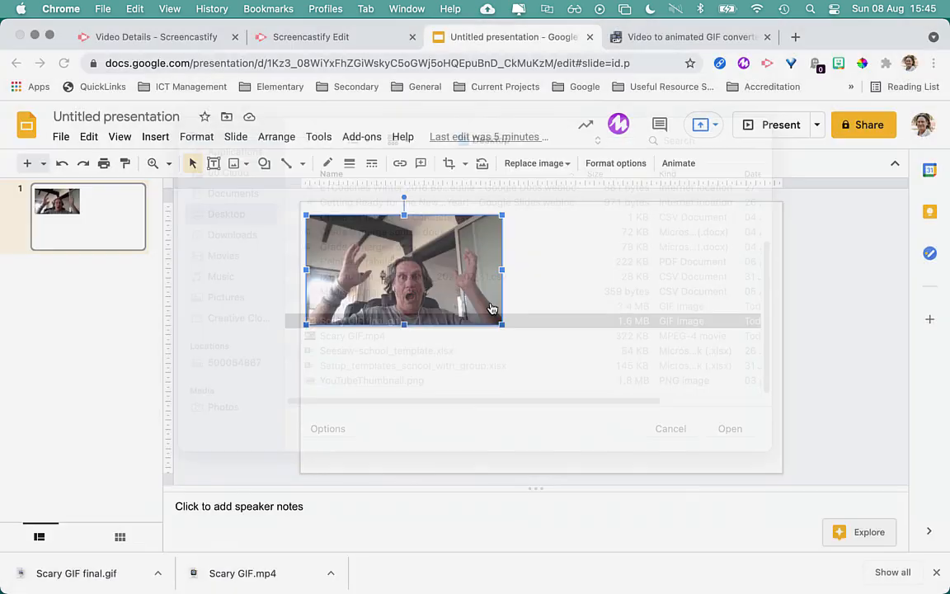
pyautogui.moveTo(680, 301); pyautogui.dragTo(661, 372)
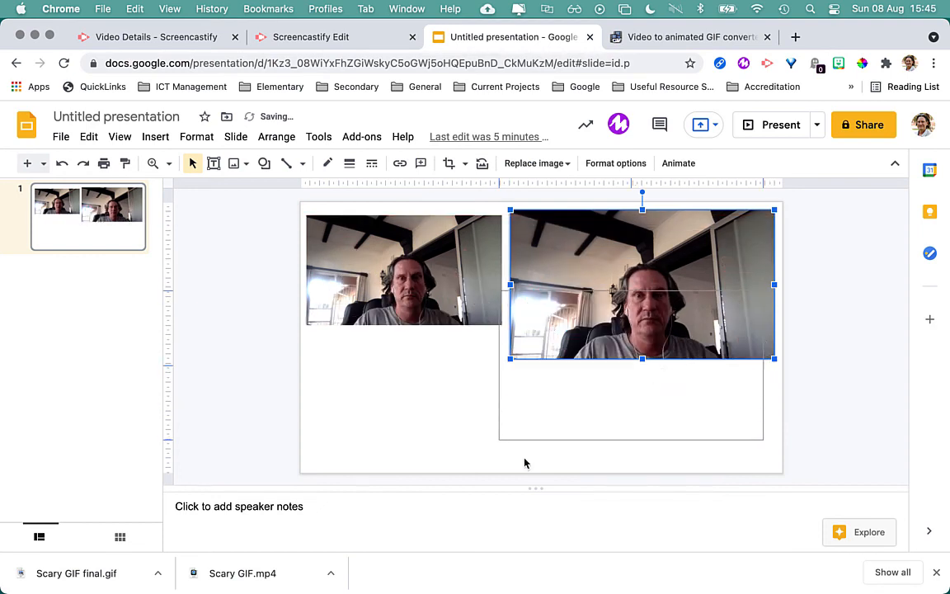
pyautogui.moveTo(499, 440); pyautogui.dragTo(579, 394)
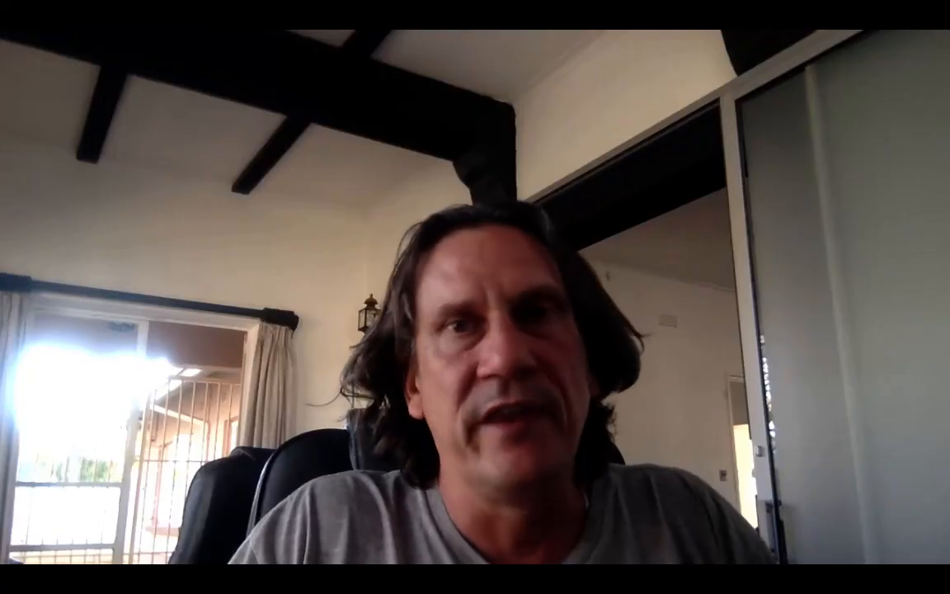